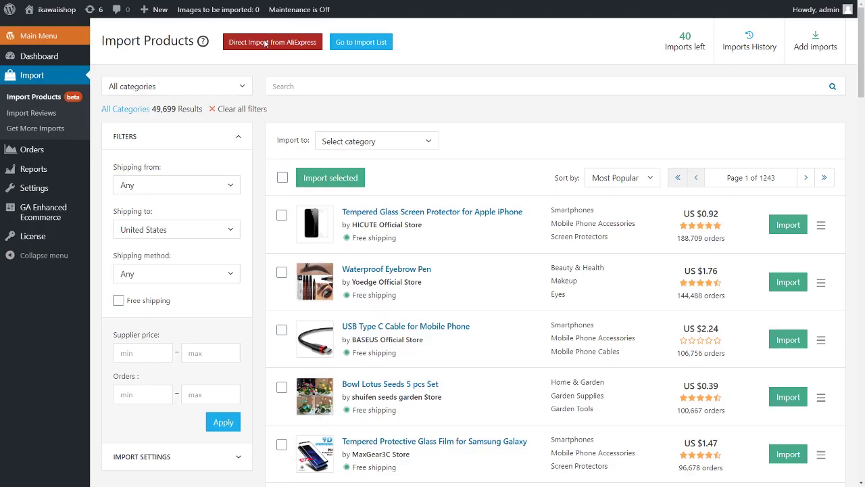
Look through the list of products available for import
{"action": "left_click", "coordinate": [357, 56]}
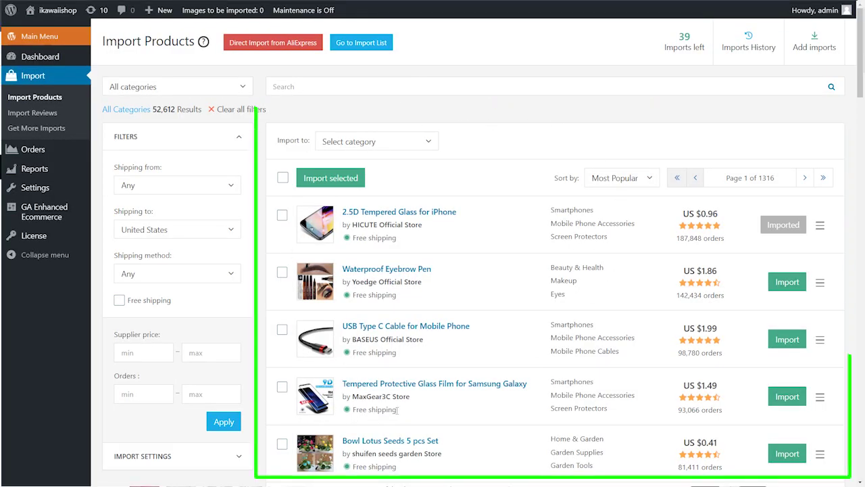
{"action": "scroll", "coordinate": [525, 221], "scroll_direction": "down", "scroll_amount": 4}
{"action": "scroll", "coordinate": [525, 221], "scroll_direction": "down", "scroll_amount": 9}
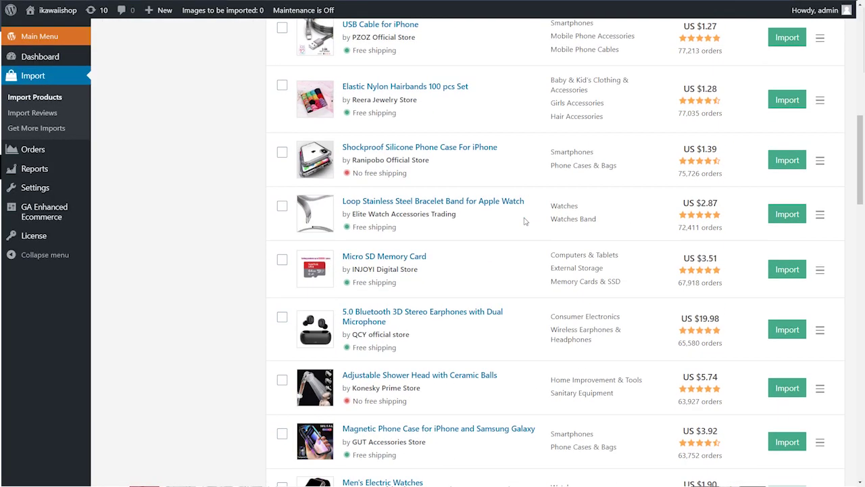
{"action": "scroll", "coordinate": [525, 221], "scroll_direction": "up", "scroll_amount": 7}
{"action": "scroll", "coordinate": [525, 221], "scroll_direction": "up", "scroll_amount": 6}
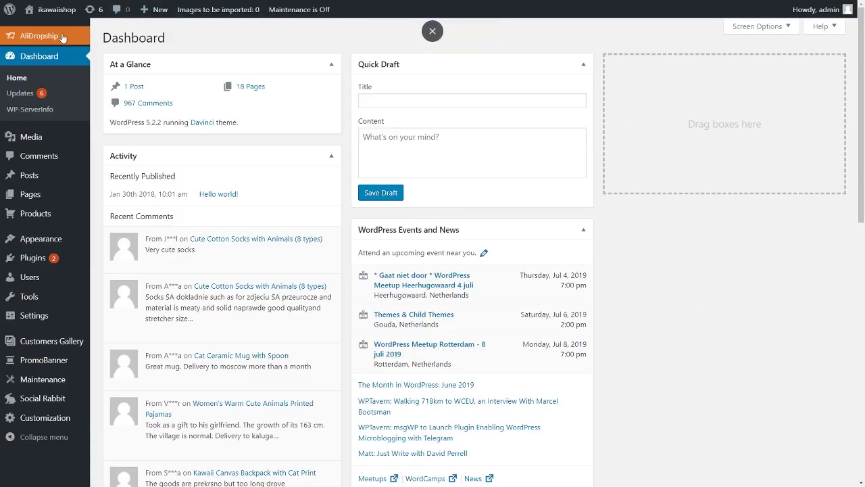
Open the AliDropship product import page and browse its most popular products
{"action": "left_click", "coordinate": [55, 37]}
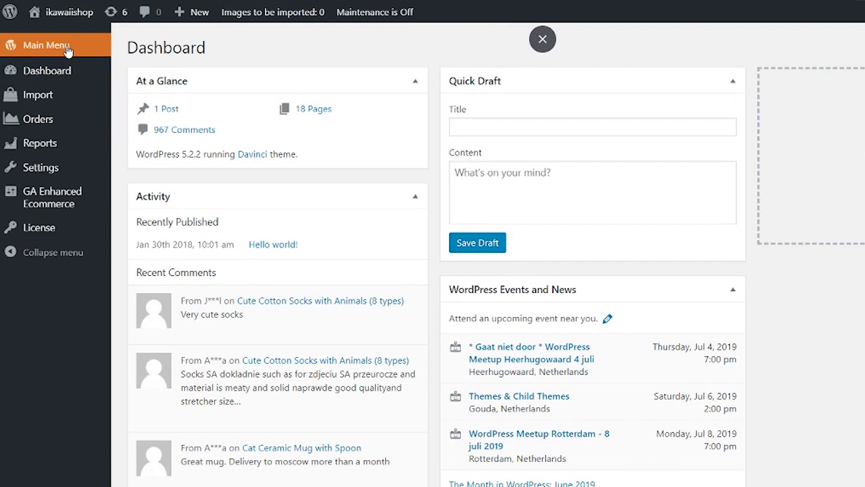
{"action": "left_click", "coordinate": [57, 99]}
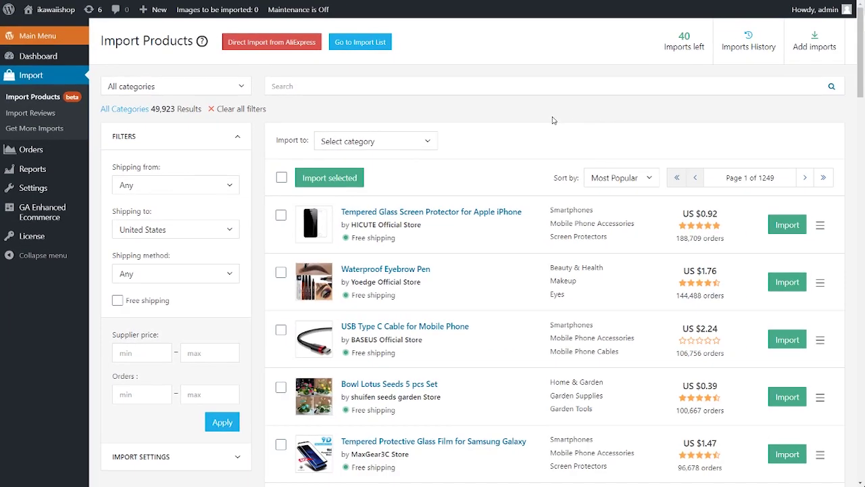
{"action": "scroll", "coordinate": [553, 120], "scroll_direction": "down", "scroll_amount": 8}
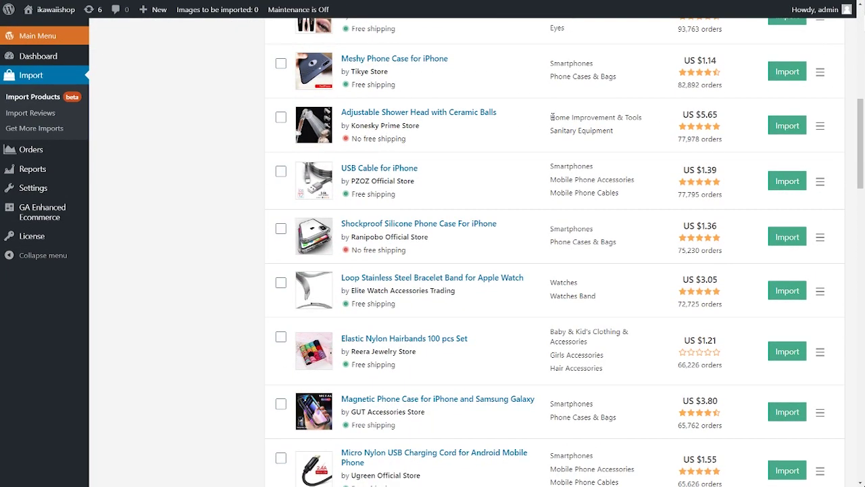
{"action": "scroll", "coordinate": [553, 117], "scroll_direction": "down", "scroll_amount": 3}
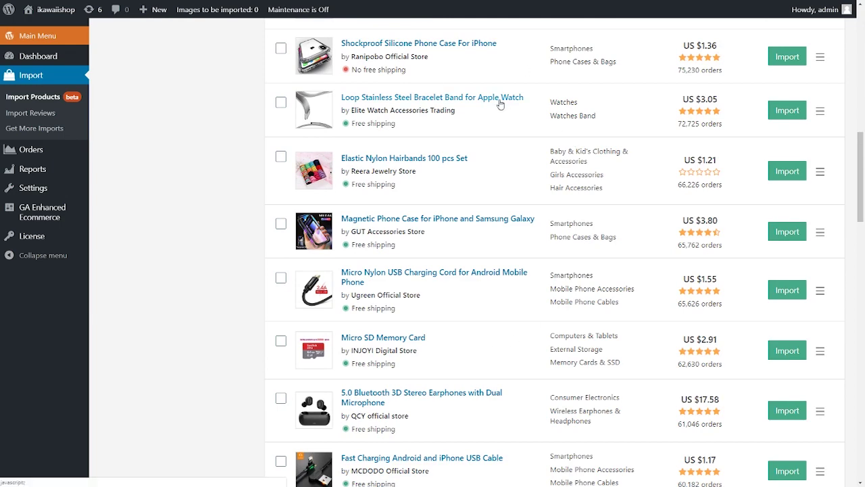
{"action": "scroll", "coordinate": [500, 103], "scroll_direction": "up", "scroll_amount": 11}
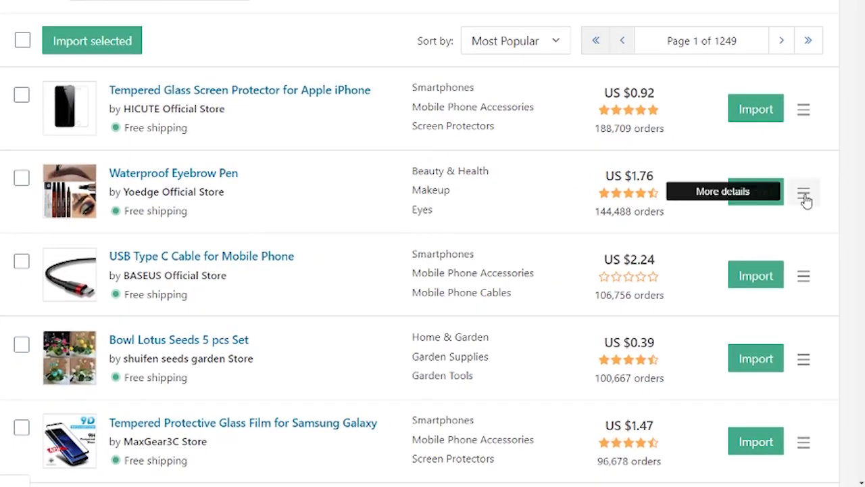
Examine the Waterproof Eyebrow Pen's details, including its rating, order count, description and shipping options
{"action": "left_click", "coordinate": [804, 196]}
{"action": "scroll", "coordinate": [589, 215], "scroll_direction": "down", "scroll_amount": 2}
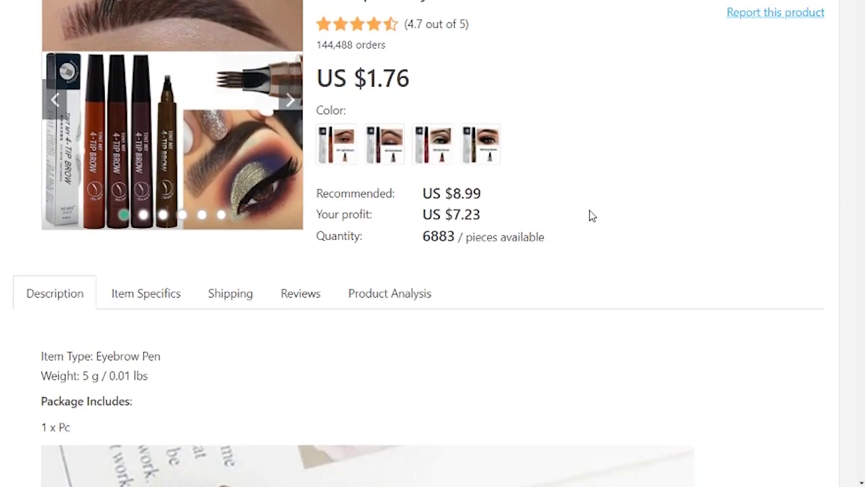
{"action": "left_click_drag", "start_coordinate": [560, 80], "coordinate": [513, 92]}
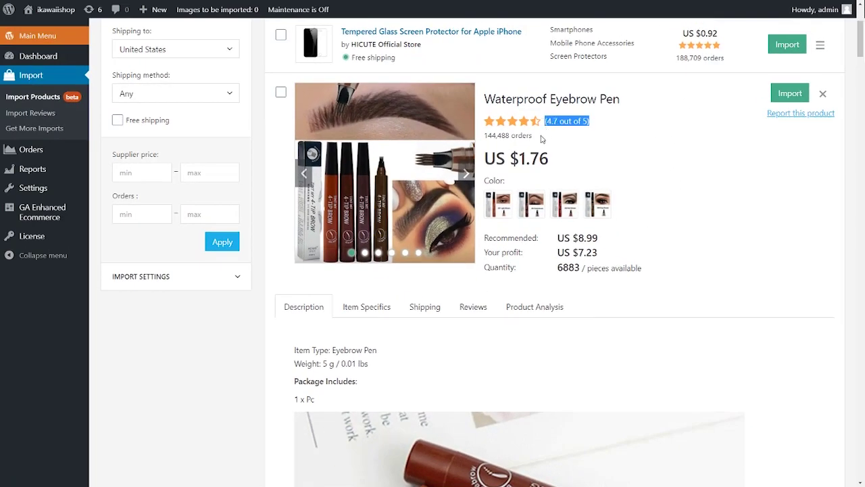
{"action": "left_click_drag", "start_coordinate": [541, 138], "coordinate": [487, 135]}
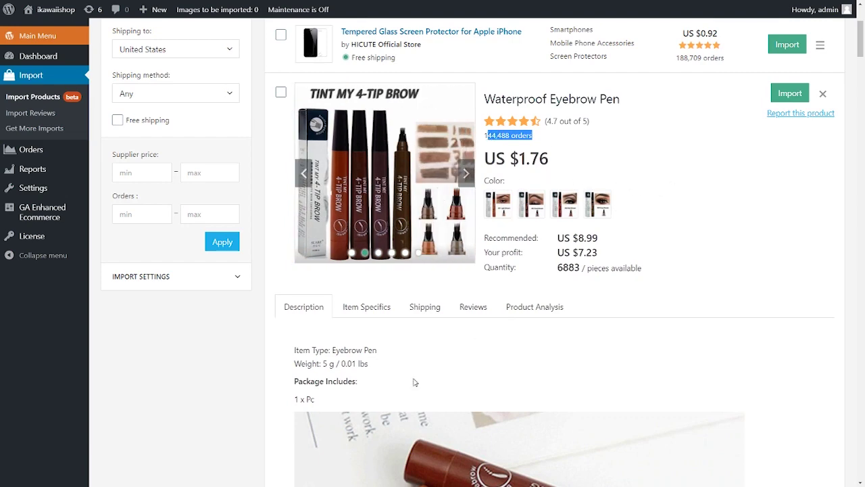
{"action": "scroll", "coordinate": [415, 382], "scroll_direction": "down", "scroll_amount": 3}
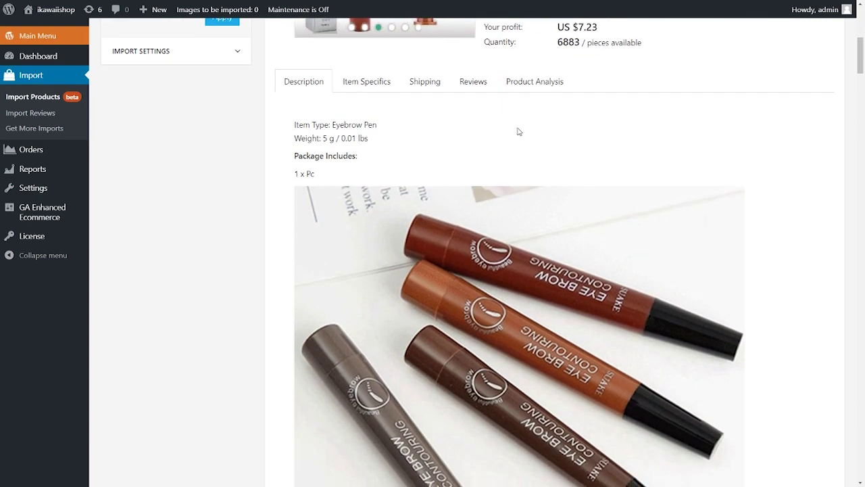
{"action": "left_click", "coordinate": [424, 81]}
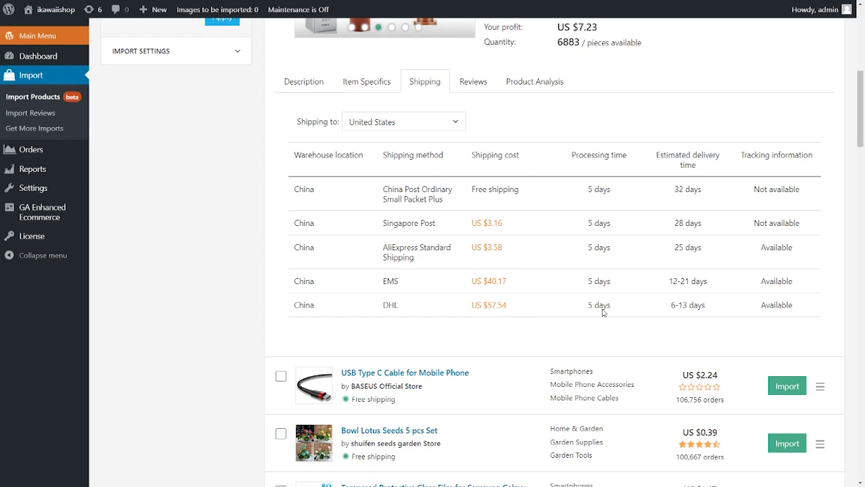
{"action": "scroll", "coordinate": [595, 223], "scroll_direction": "up", "scroll_amount": 5}
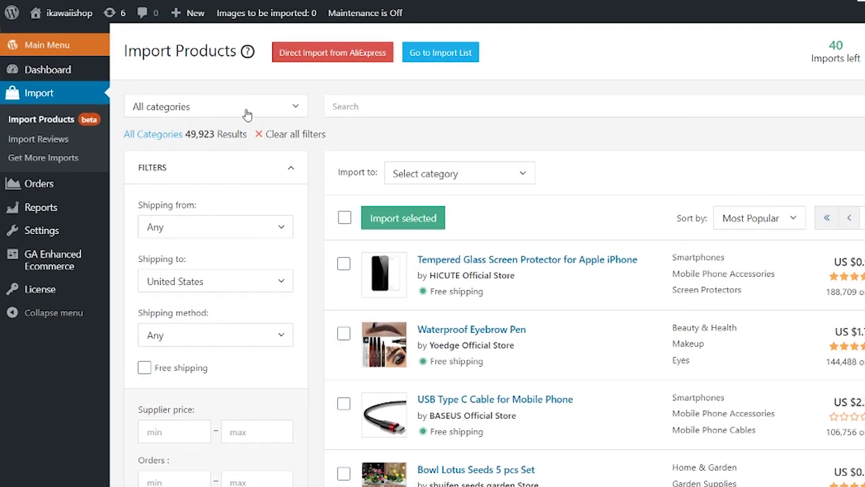
Filter the product list to the Anime category and its Cosplay subcategory
{"action": "left_click", "coordinate": [174, 88]}
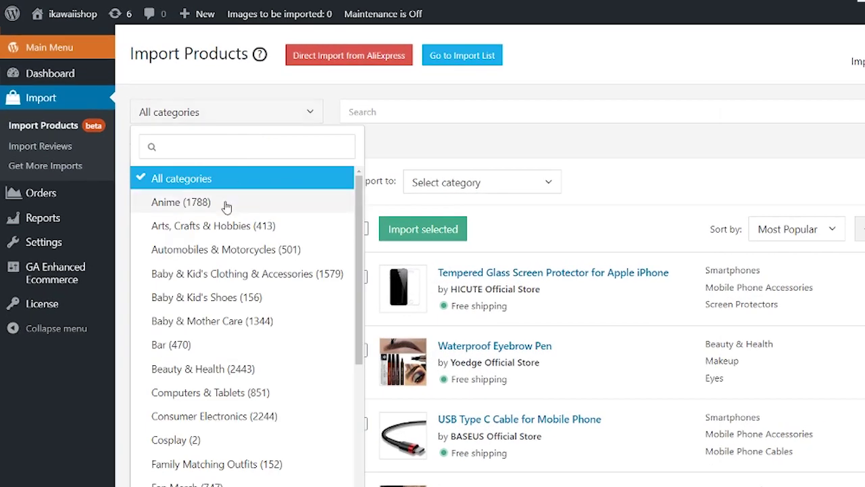
{"action": "left_click", "coordinate": [226, 207]}
{"action": "left_click", "coordinate": [405, 115]}
{"action": "left_click", "coordinate": [399, 190]}
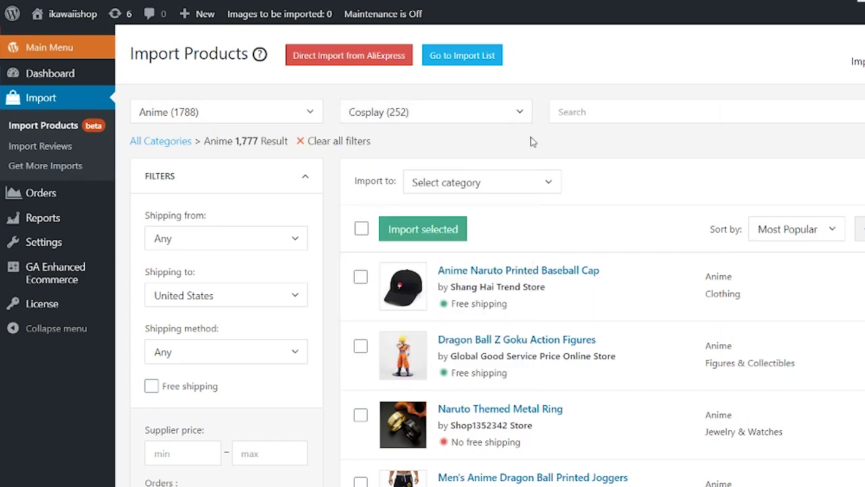
Search the Cosplay products for "hat"
{"action": "left_click", "coordinate": [614, 113]}
{"action": "type", "text": "hat"}
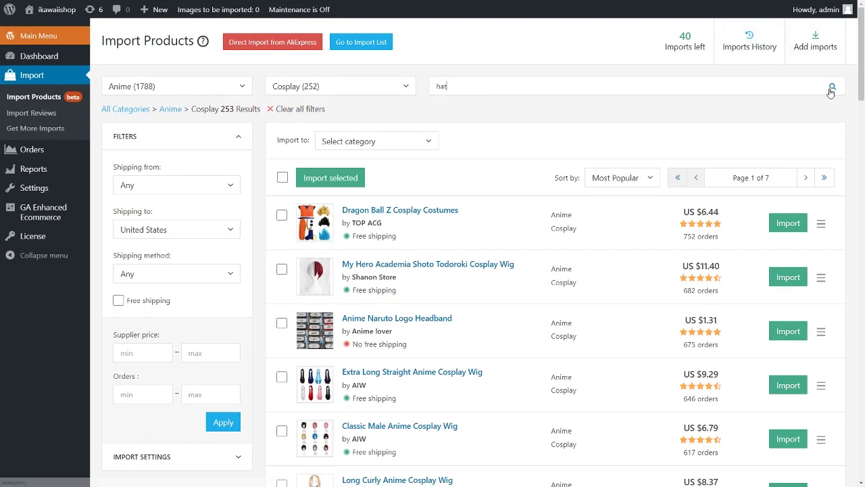
{"action": "left_click", "coordinate": [831, 88]}
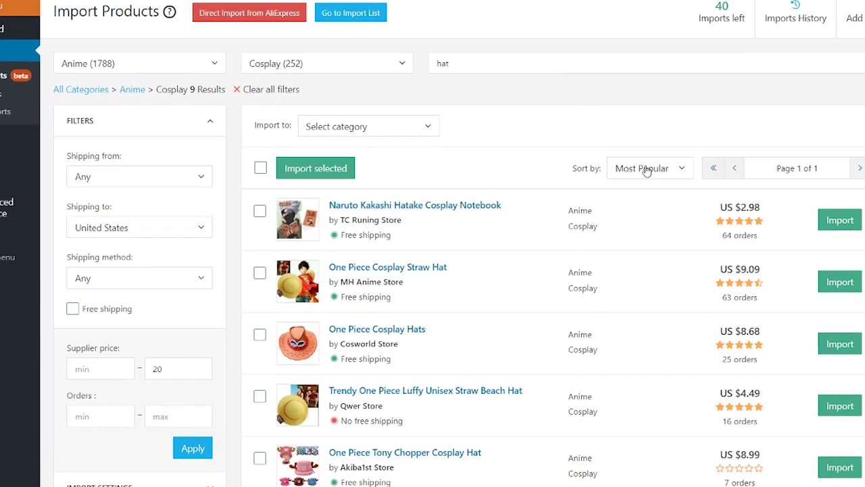
Sort the hat results by newest, by price from low to high, and back to most popular
{"action": "left_click", "coordinate": [622, 177]}
{"action": "left_click", "coordinate": [681, 188]}
{"action": "left_click", "coordinate": [699, 154]}
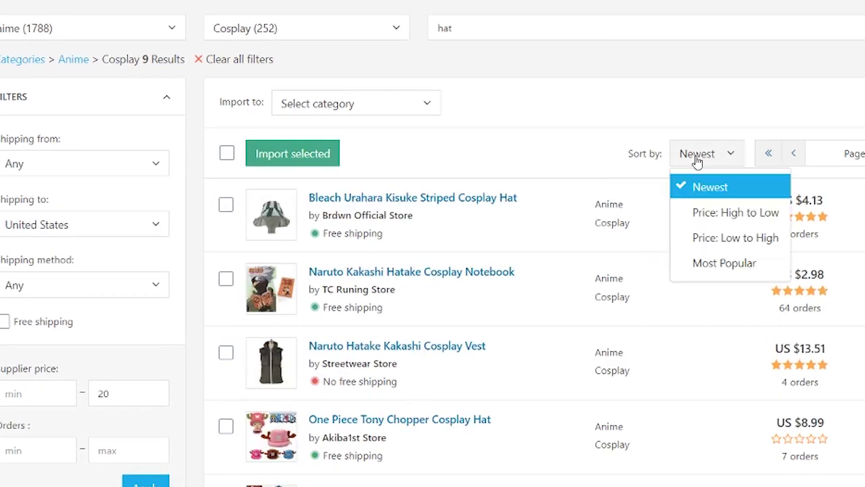
{"action": "left_click", "coordinate": [727, 238]}
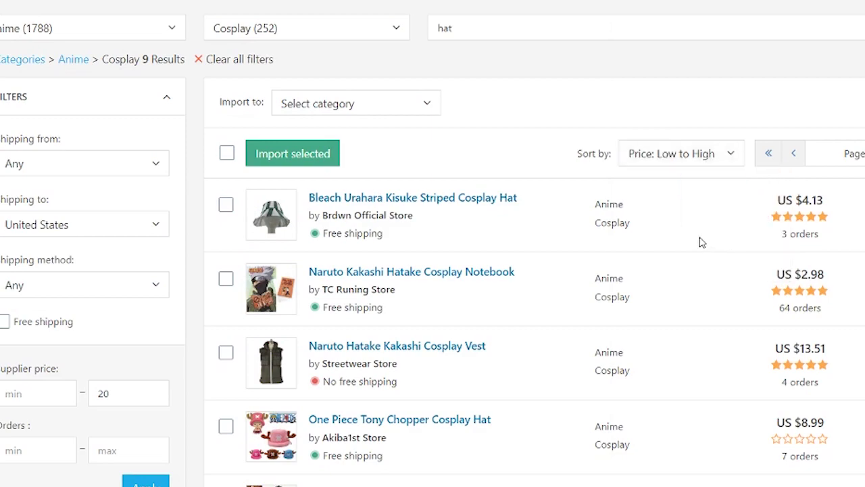
{"action": "left_click", "coordinate": [721, 153]}
{"action": "left_click", "coordinate": [608, 258]}
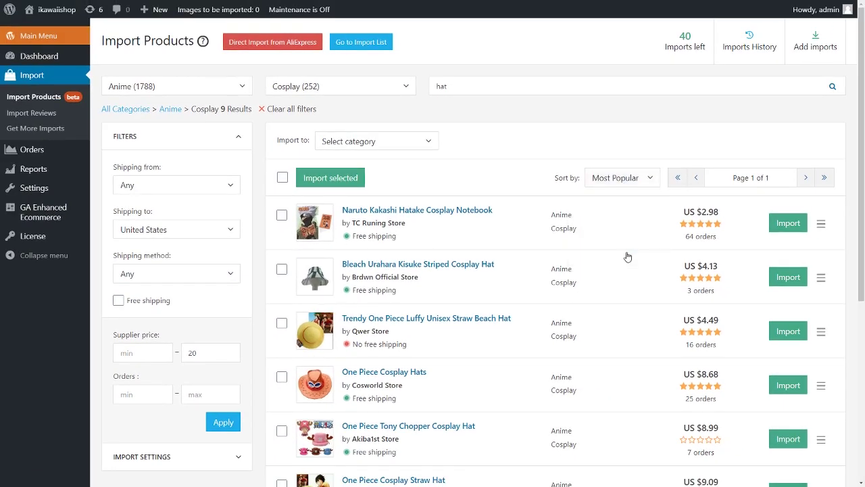
Limit the results to products shipped from China to Canada
{"action": "left_click", "coordinate": [231, 180]}
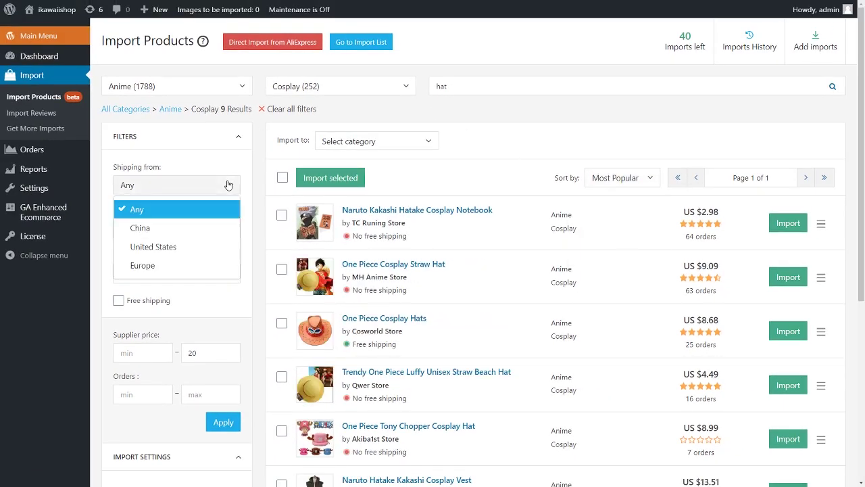
{"action": "left_click", "coordinate": [203, 224]}
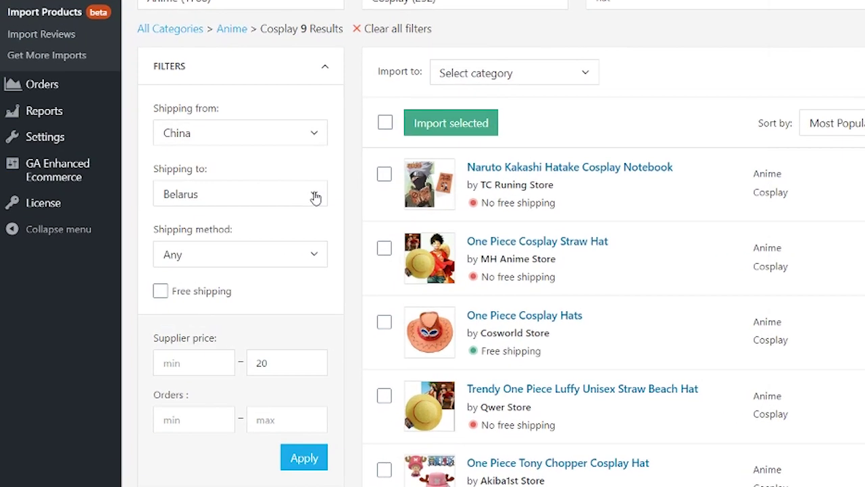
{"action": "left_click", "coordinate": [315, 196]}
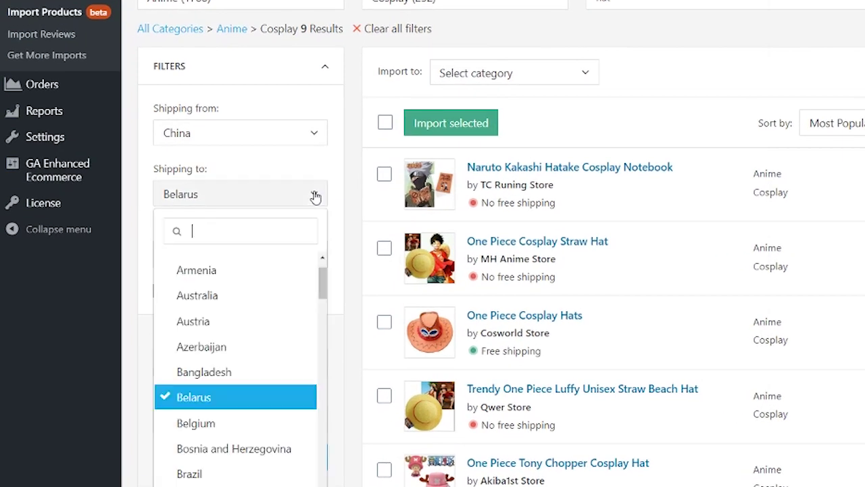
{"action": "scroll", "coordinate": [277, 324], "scroll_direction": "down", "scroll_amount": 3}
{"action": "left_click", "coordinate": [248, 373]}
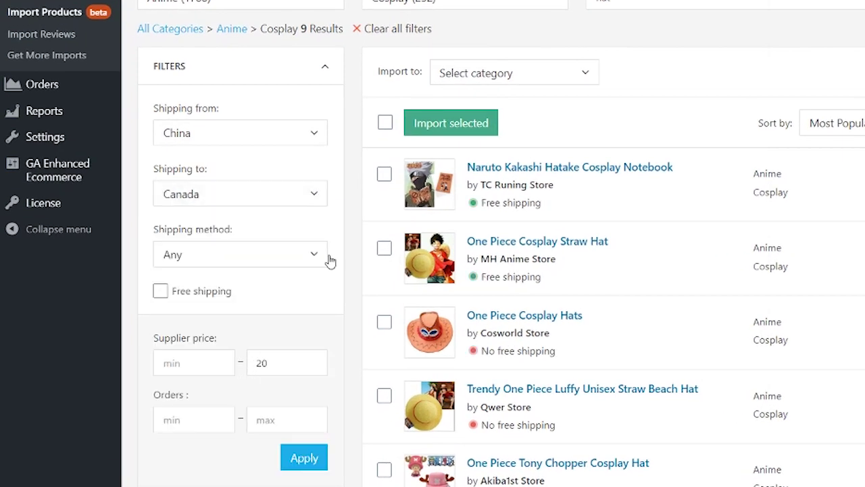
Apply filters for the ePacket shipping method and free shipping to the results, and clear all filters
{"action": "left_click", "coordinate": [293, 259]}
{"action": "left_click", "coordinate": [284, 227]}
{"action": "left_click", "coordinate": [160, 292]}
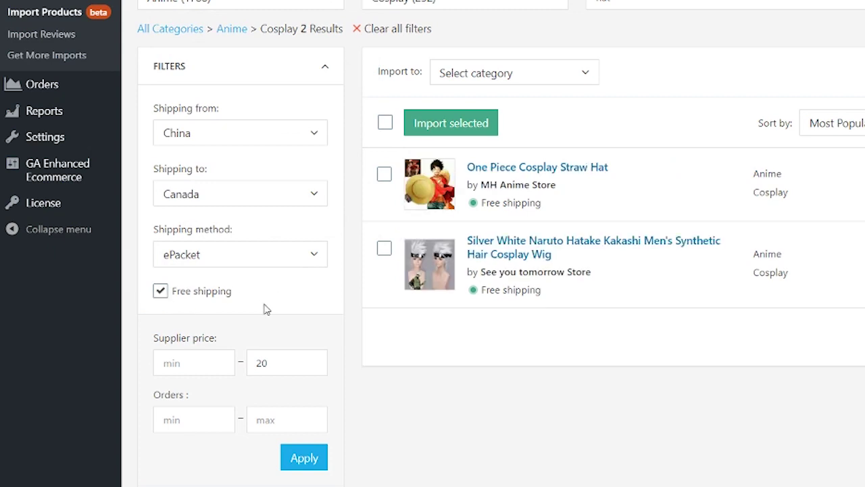
{"action": "left_click", "coordinate": [304, 457]}
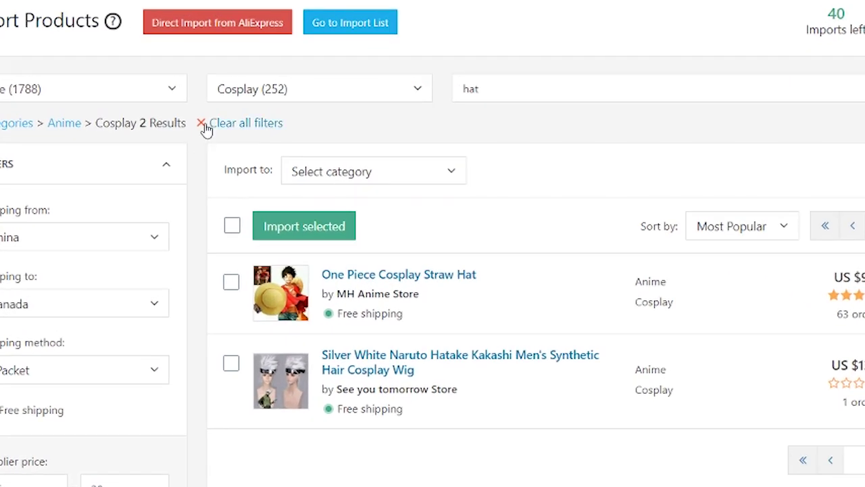
{"action": "left_click", "coordinate": [264, 109]}
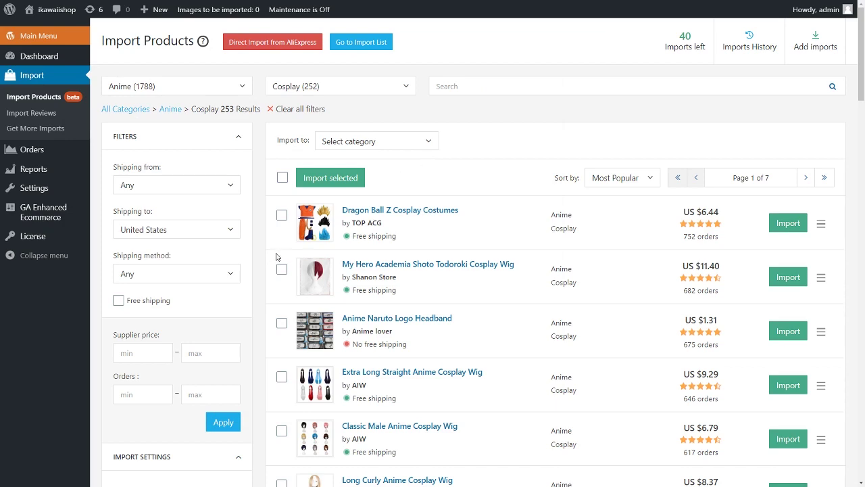
Enable creating categories from the product database in the import settings and open the category structure options
{"action": "scroll", "coordinate": [276, 256], "scroll_direction": "down", "scroll_amount": 4}
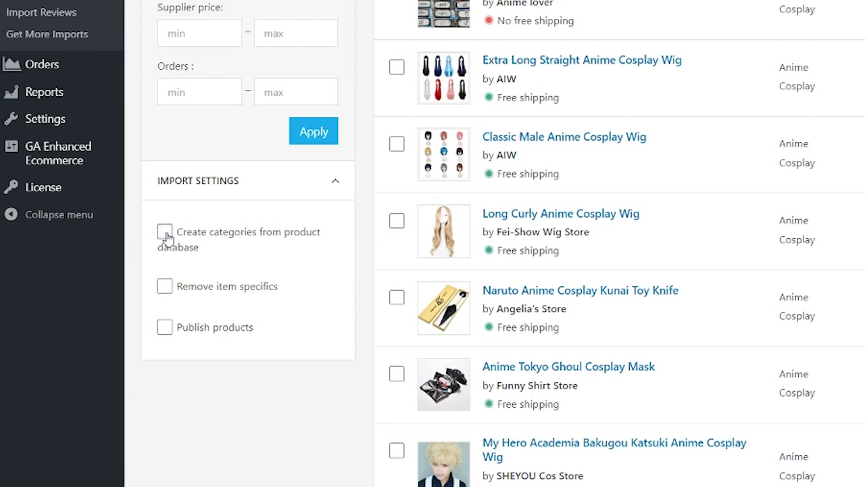
{"action": "left_click", "coordinate": [165, 234]}
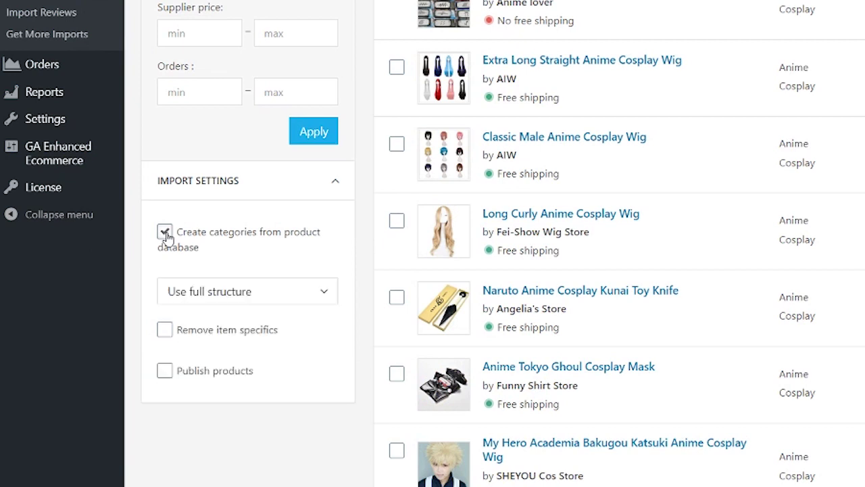
{"action": "left_click", "coordinate": [303, 300]}
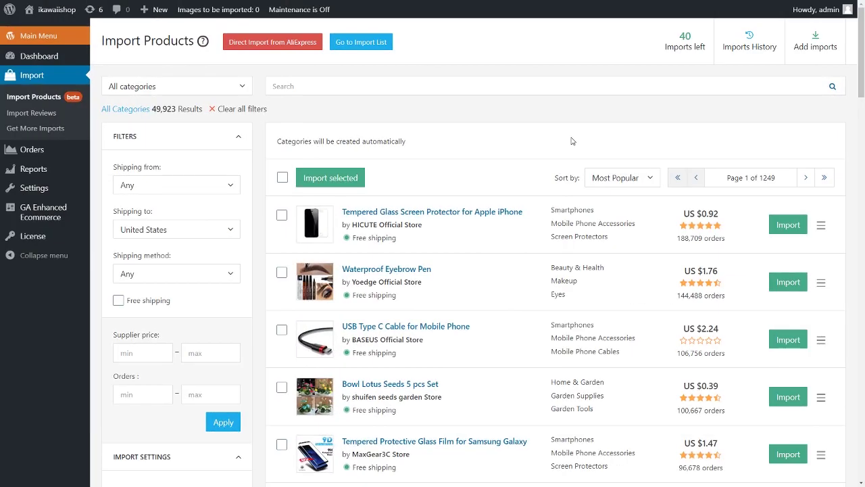
Filter the product list to the Smartphones category
{"action": "left_click", "coordinate": [202, 95]}
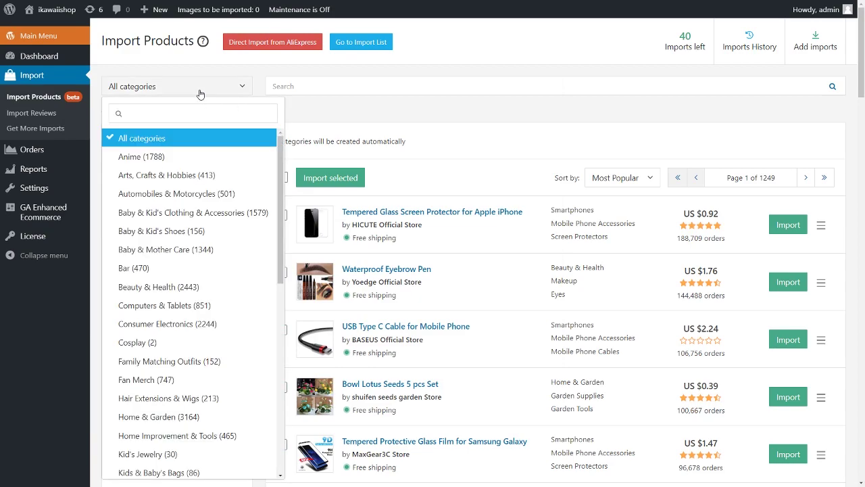
{"action": "scroll", "coordinate": [192, 257], "scroll_direction": "down", "scroll_amount": 10}
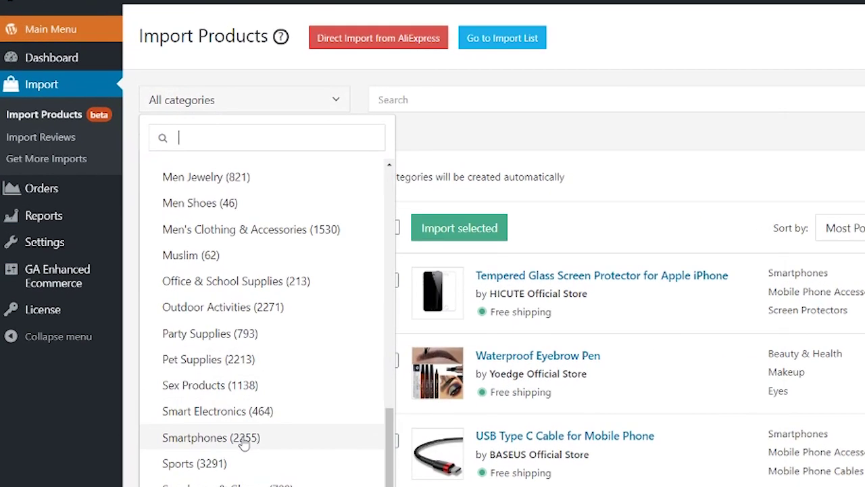
{"action": "left_click", "coordinate": [243, 438]}
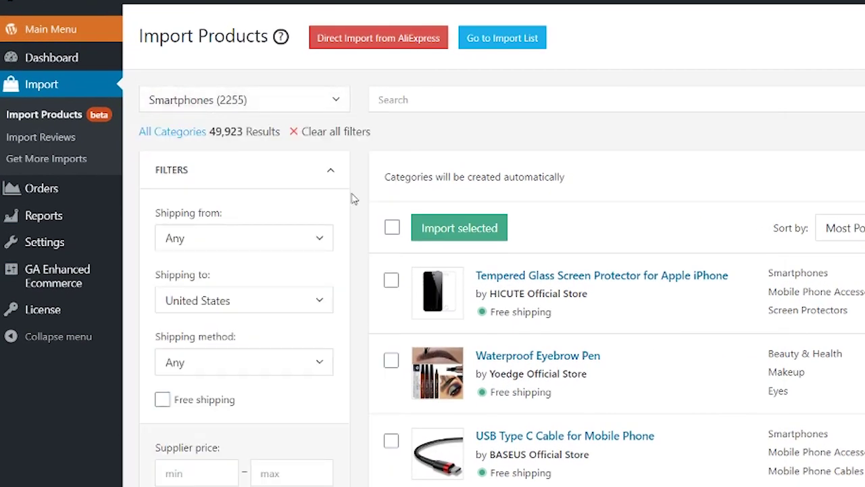
{"action": "left_click", "coordinate": [453, 103]}
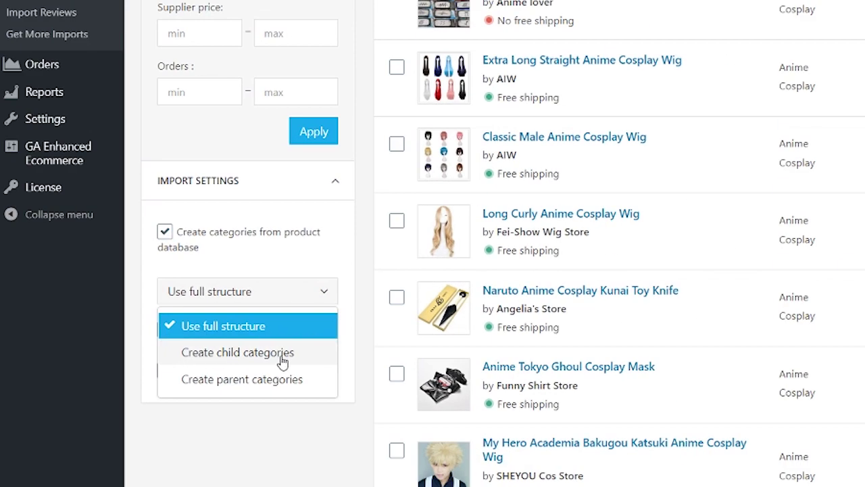
Try the Create child categories and Create parent categories options, and return the category structure to Use full structure
{"action": "left_click", "coordinate": [297, 353]}
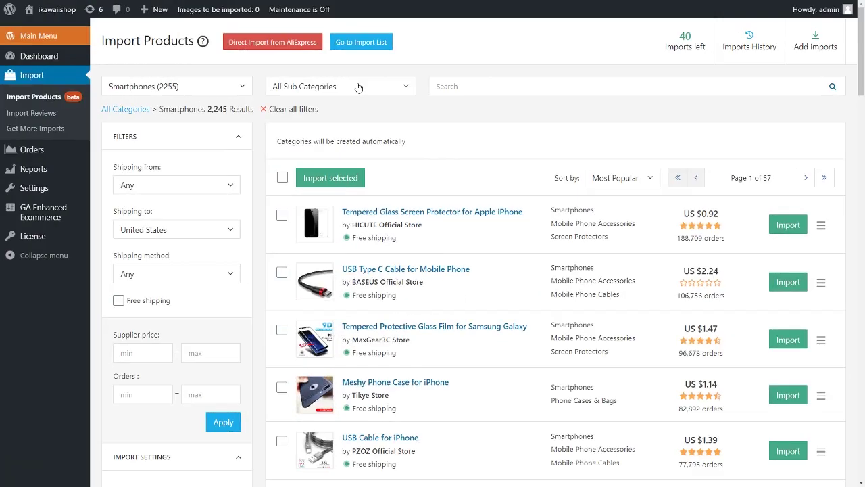
{"action": "left_click", "coordinate": [359, 86]}
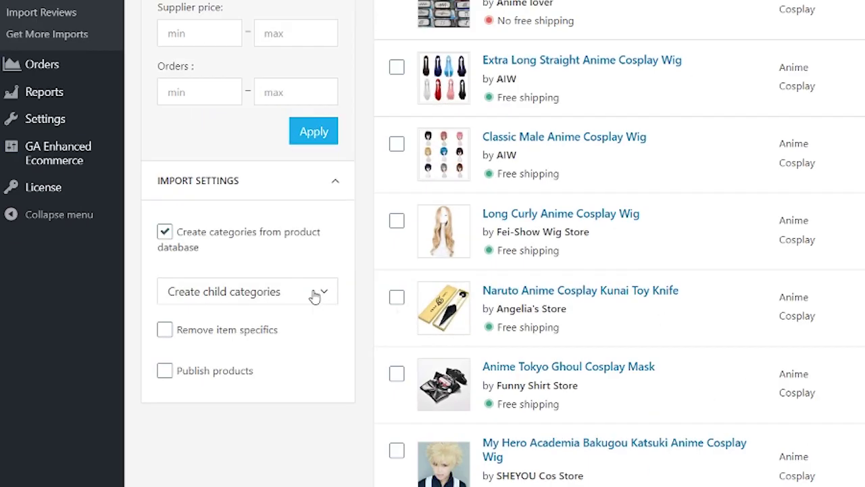
{"action": "left_click", "coordinate": [315, 293]}
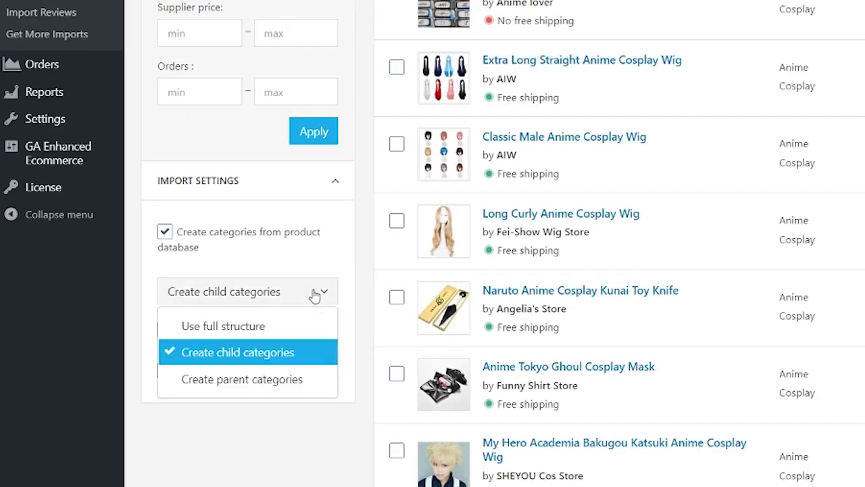
{"action": "left_click", "coordinate": [259, 380]}
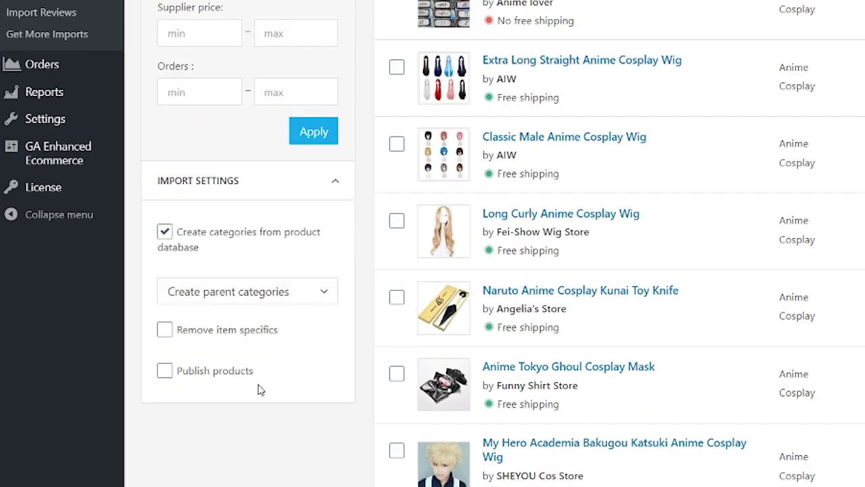
{"action": "left_click", "coordinate": [316, 295]}
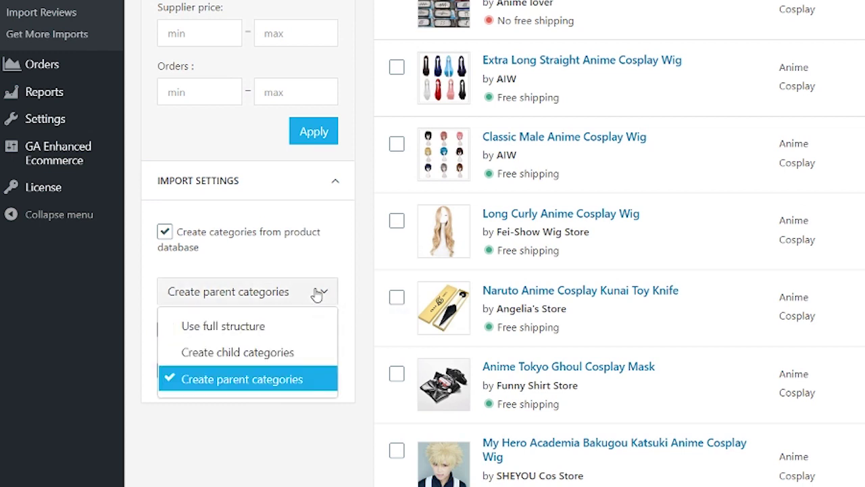
{"action": "left_click", "coordinate": [295, 327]}
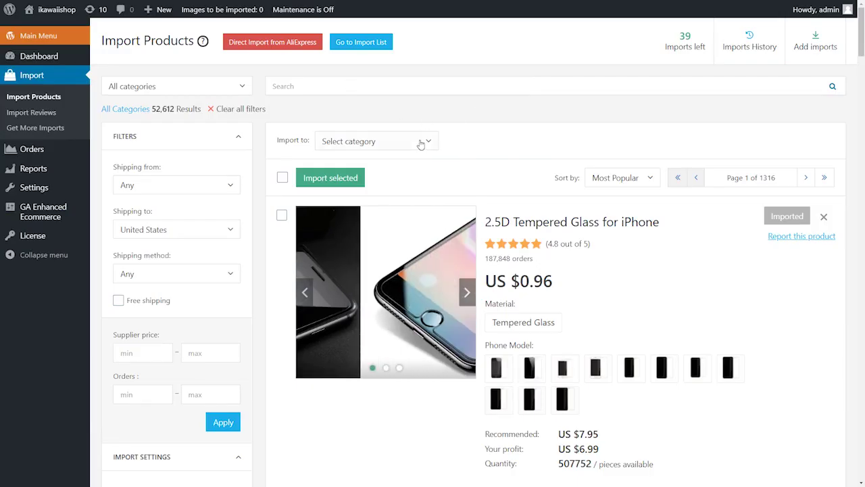
Set Smartphones as the store category that products are imported to
{"action": "left_click", "coordinate": [421, 141]}
{"action": "scroll", "coordinate": [357, 223], "scroll_direction": "down", "scroll_amount": 1}
{"action": "left_click", "coordinate": [338, 203]}
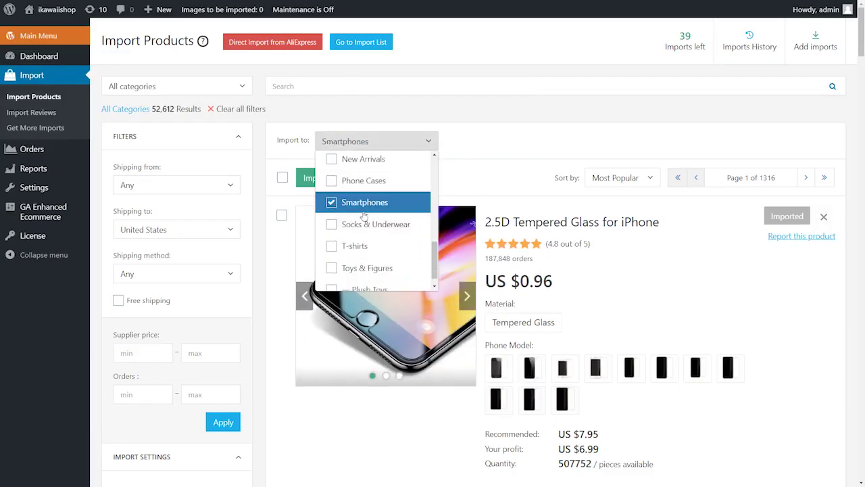
{"action": "left_click", "coordinate": [494, 179]}
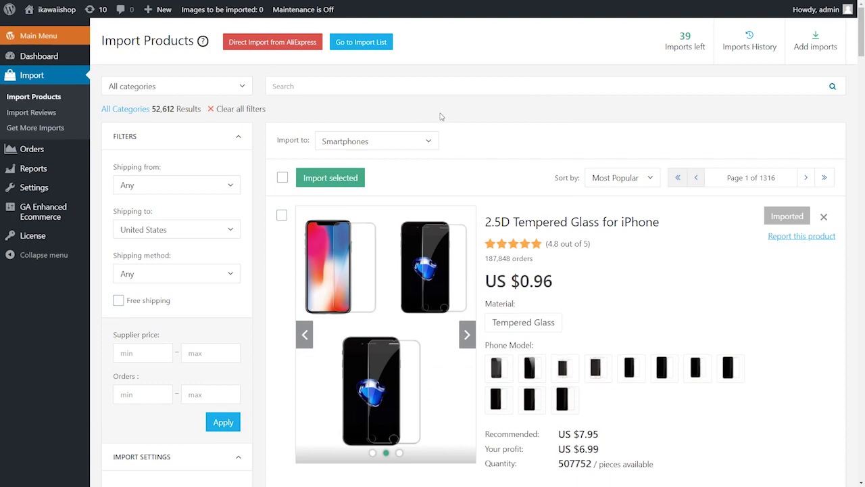
Reload the import catalogue and select the 2.5D Tempered Glass, USB Type C Cable and Samsung Galaxy glass film products for bulk import
{"action": "left_click", "coordinate": [40, 96]}
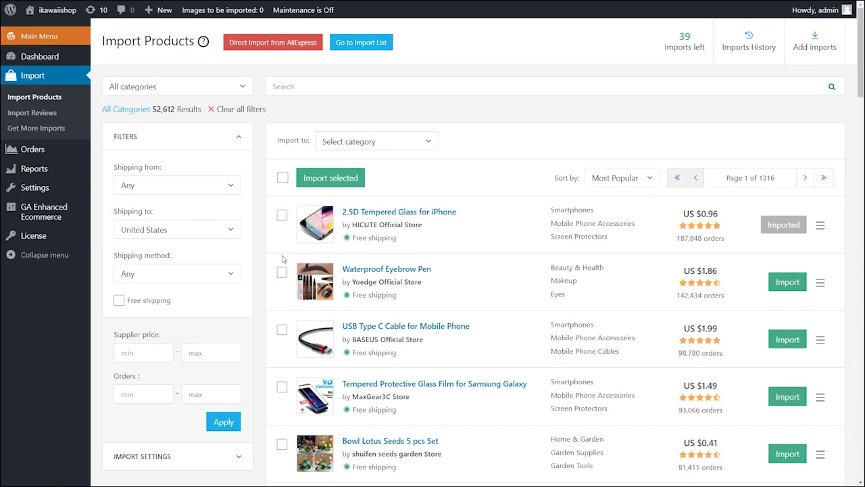
{"action": "left_click", "coordinate": [141, 179]}
{"action": "left_click", "coordinate": [282, 331]}
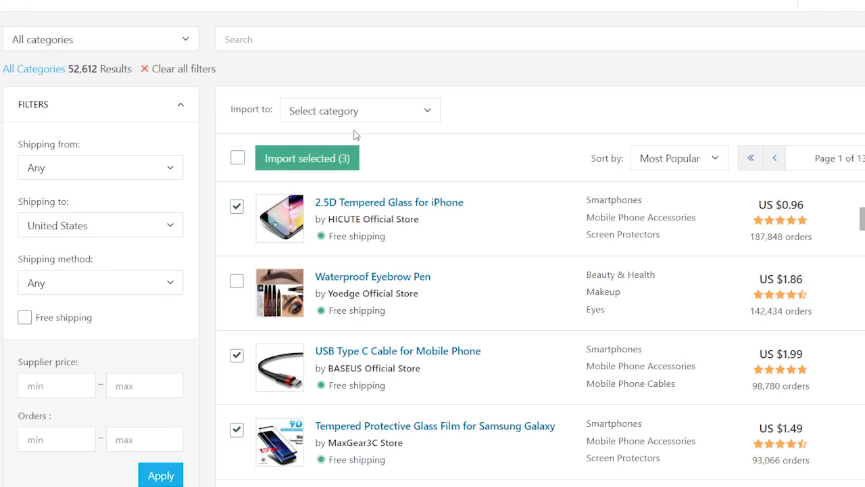
{"action": "left_click", "coordinate": [338, 166]}
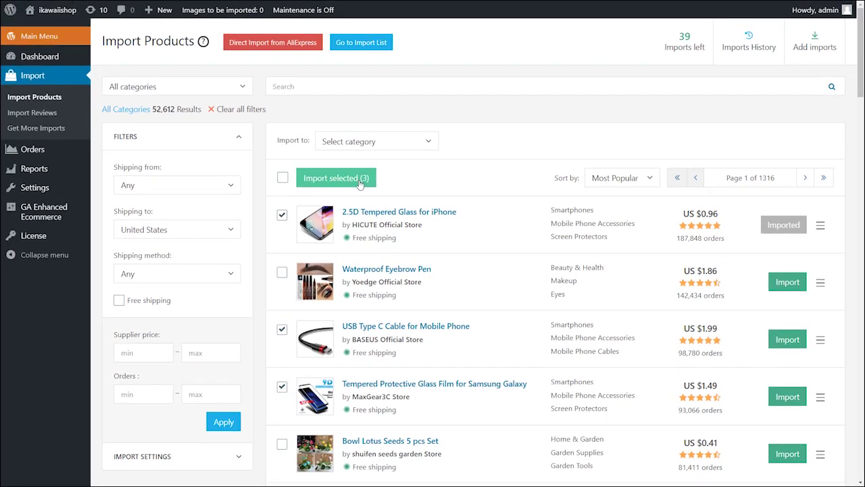
Move 2.5D Tempered Glass for iPhone from the store's product list to the trash and delete it permanently
{"action": "left_click", "coordinate": [38, 36]}
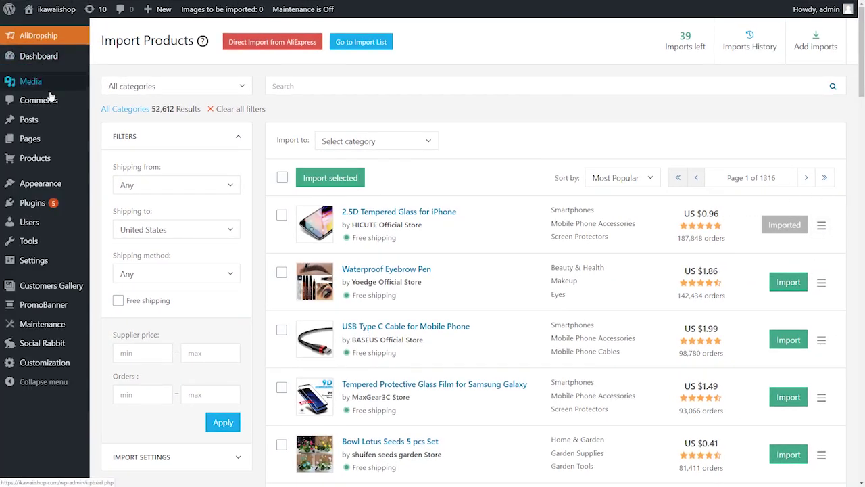
{"action": "mouse_move", "coordinate": [16, 160]}
{"action": "left_click", "coordinate": [108, 162]}
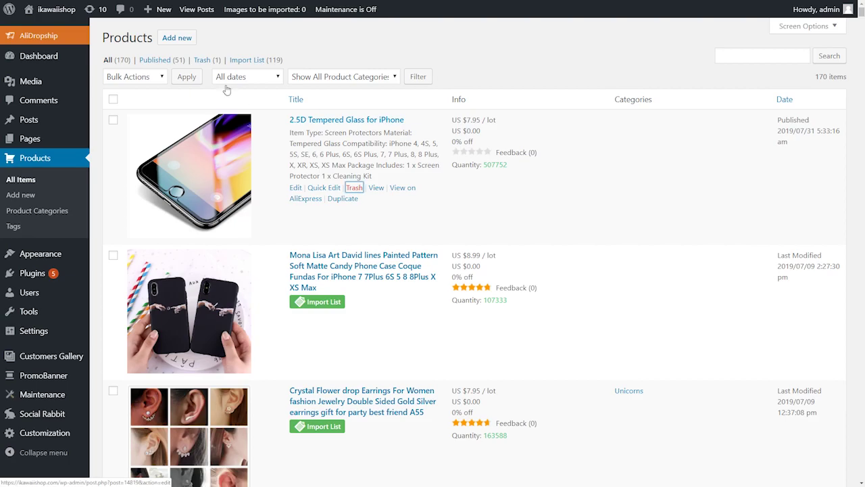
{"action": "left_click", "coordinate": [352, 199]}
{"action": "left_click", "coordinate": [200, 93]}
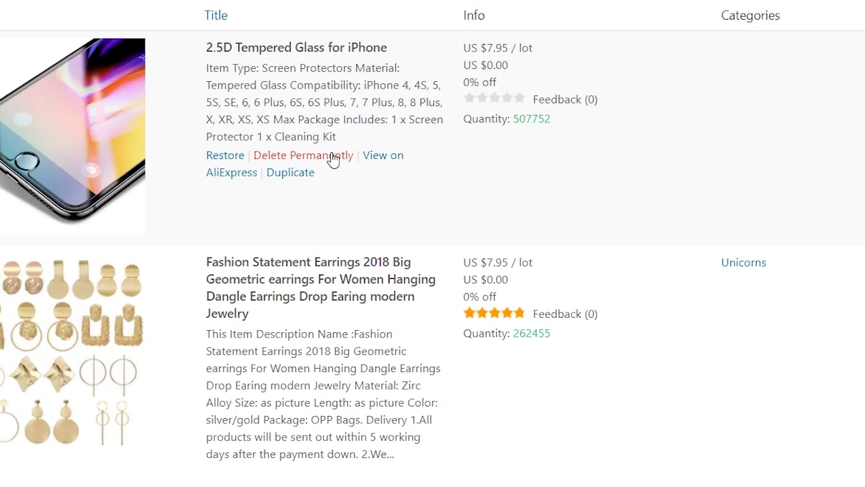
{"action": "left_click", "coordinate": [354, 187]}
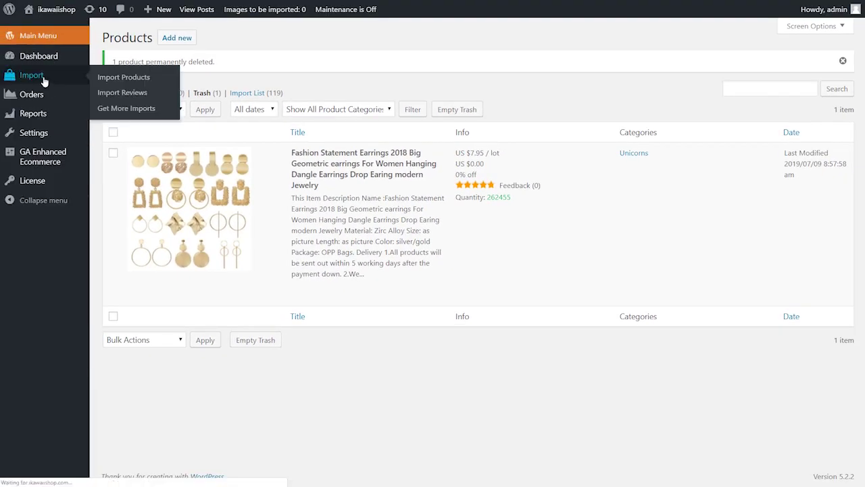
Return to the import catalogue and re-import 2.5D Tempered Glass for iPhone
{"action": "left_click", "coordinate": [46, 79]}
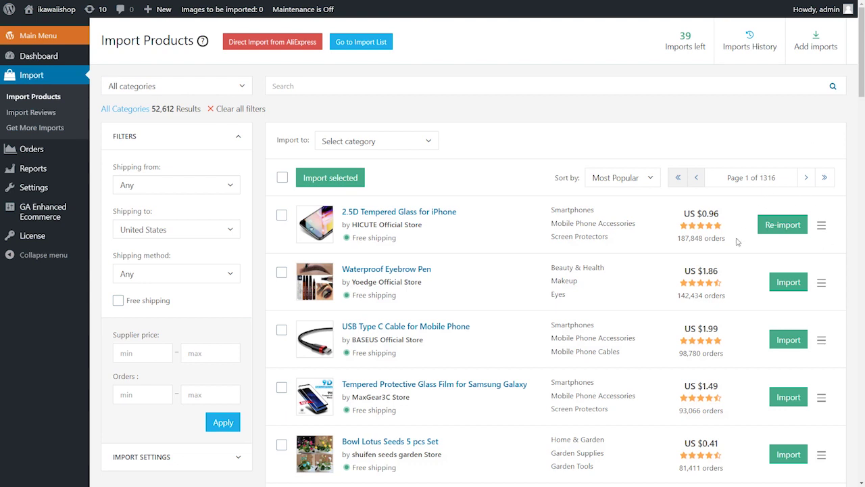
{"action": "left_click", "coordinate": [775, 228]}
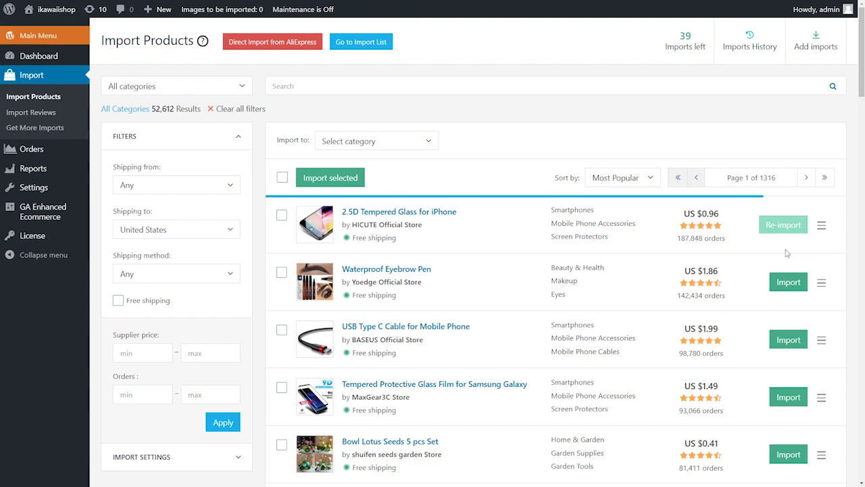
{"action": "left_click", "coordinate": [836, 38]}
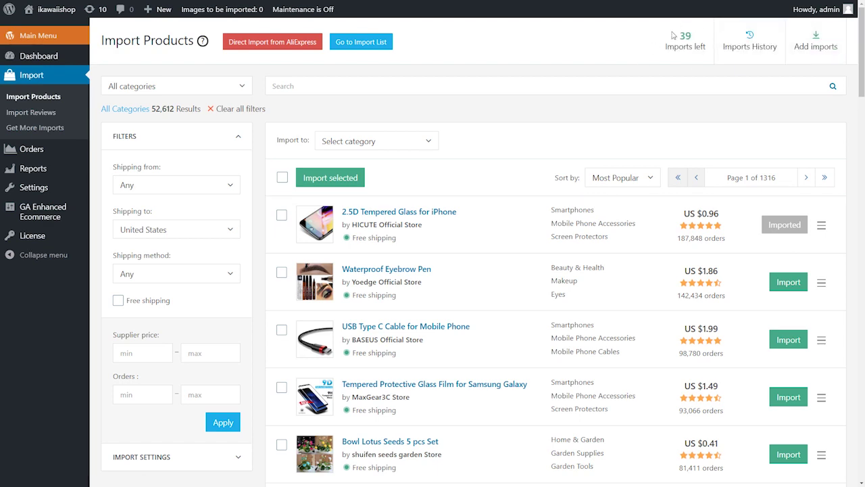
Move the re-imported 2.5D Tempered Glass for iPhone to the trash and check its status in the import catalogue
{"action": "left_click", "coordinate": [40, 38]}
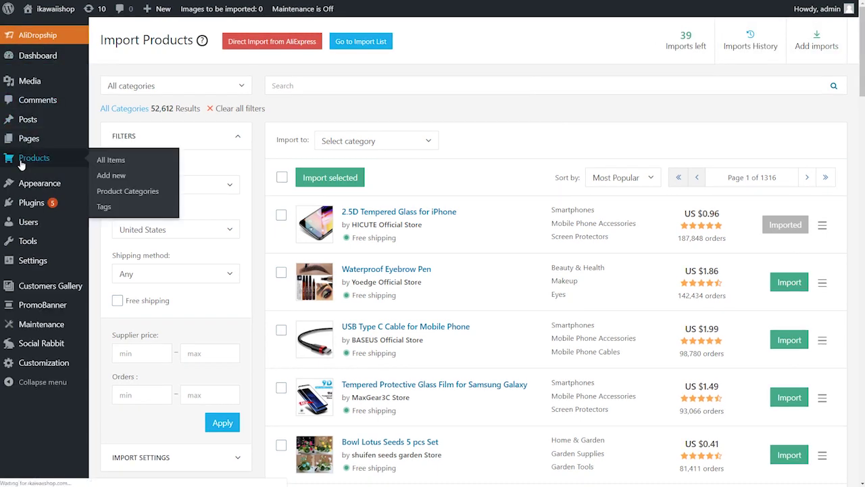
{"action": "left_click", "coordinate": [27, 155]}
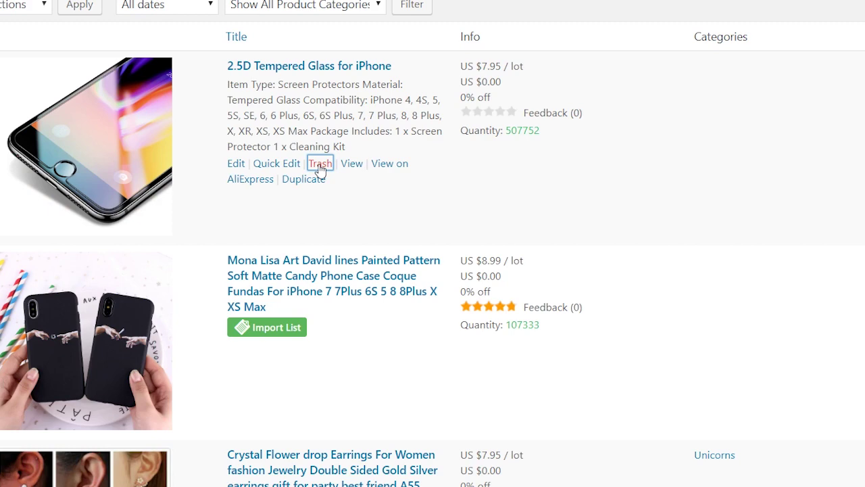
{"action": "left_click", "coordinate": [353, 179]}
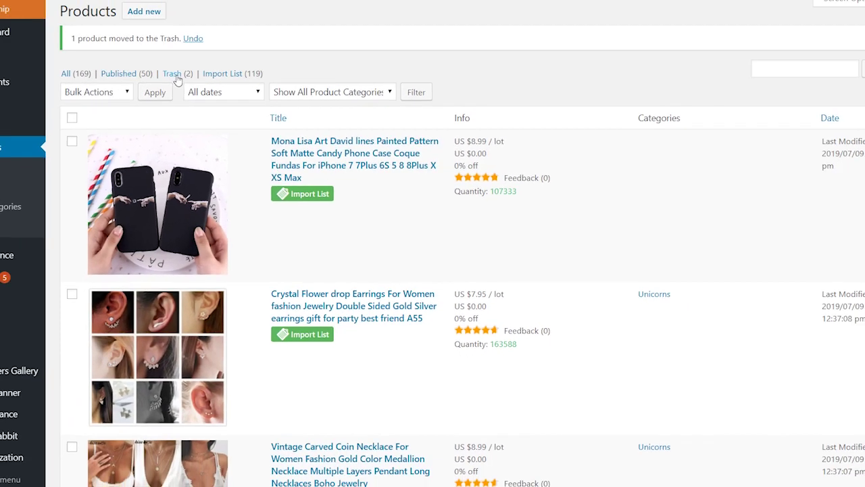
{"action": "left_click", "coordinate": [105, 28]}
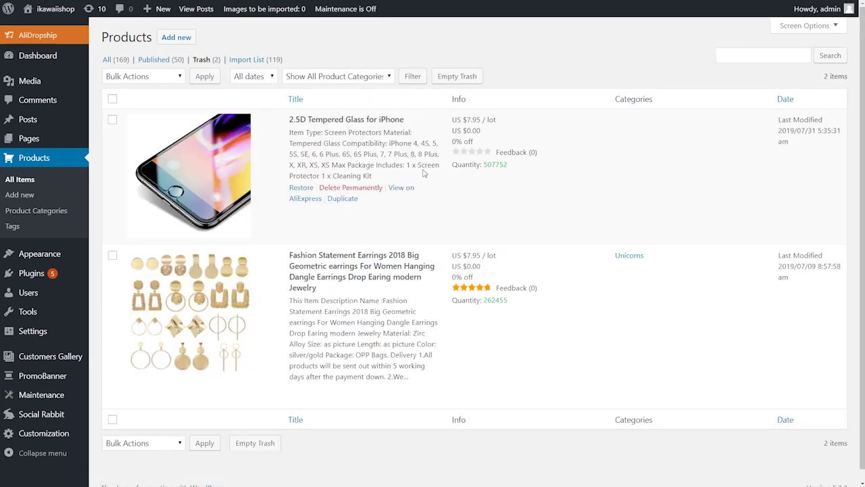
{"action": "left_click", "coordinate": [37, 35]}
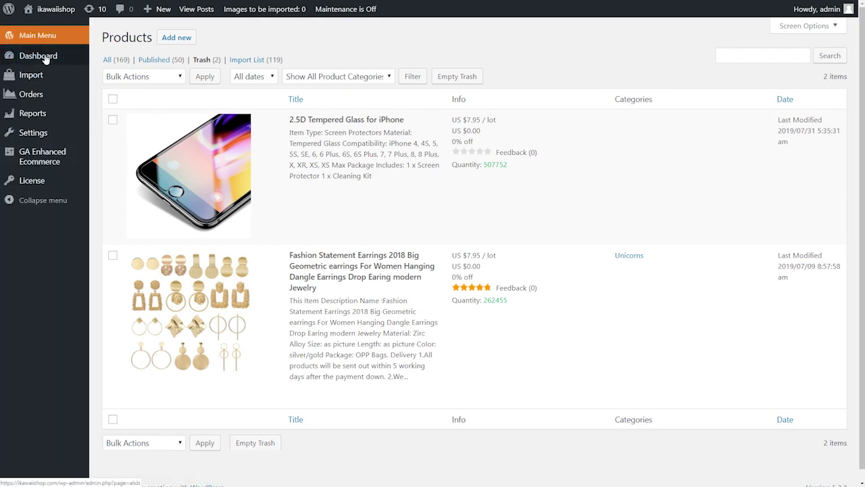
{"action": "left_click", "coordinate": [48, 73]}
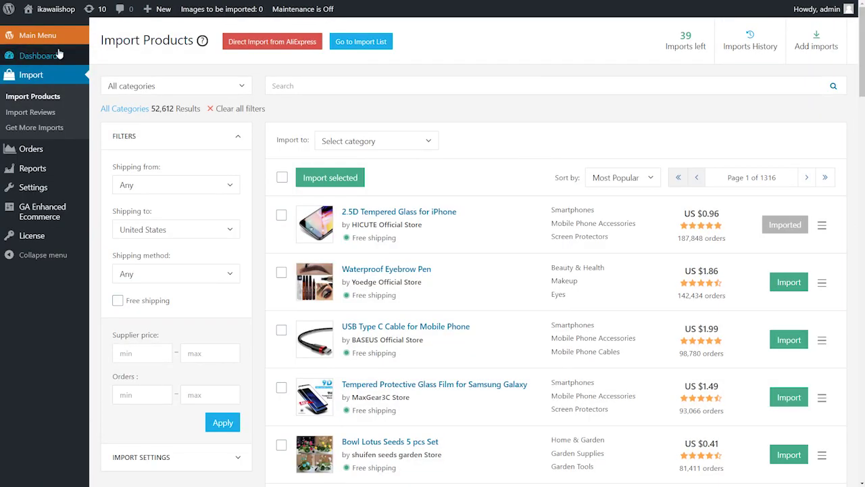
Open the trashed store products and permanently delete 2.5D Tempered Glass for iPhone
{"action": "left_click", "coordinate": [24, 34]}
{"action": "left_click", "coordinate": [32, 164]}
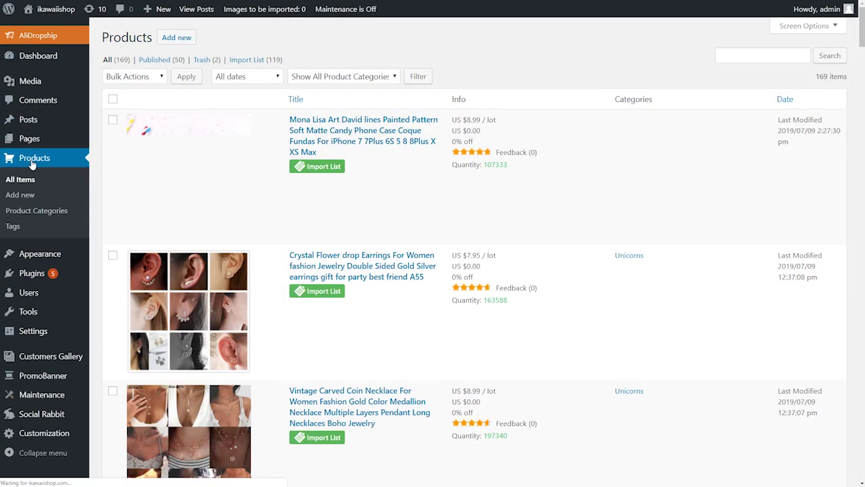
{"action": "left_click", "coordinate": [197, 61]}
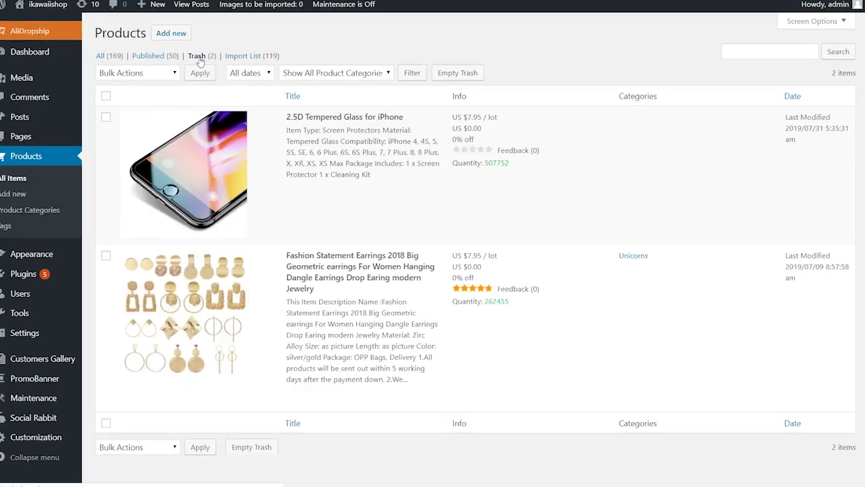
{"action": "mouse_move", "coordinate": [368, 190]}
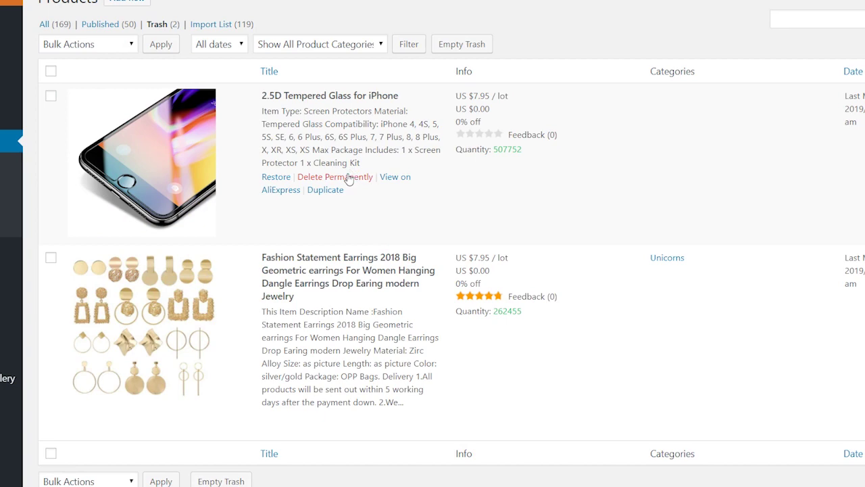
{"action": "left_click", "coordinate": [360, 183]}
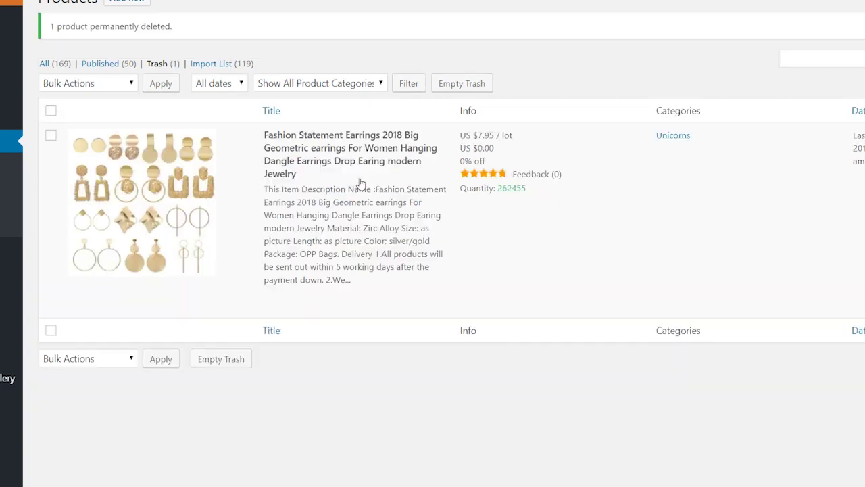
Go back to the import catalogue and re-import 2.5D Tempered Glass for iPhone into the store
{"action": "left_click", "coordinate": [34, 32]}
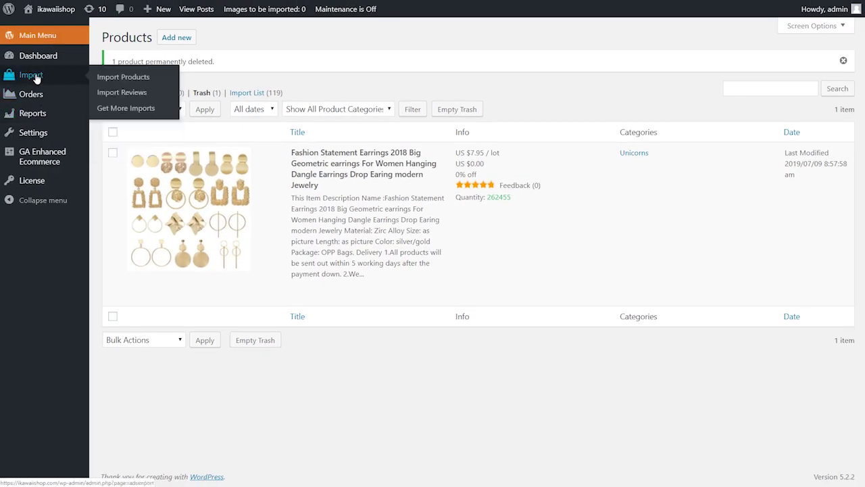
{"action": "left_click", "coordinate": [35, 77]}
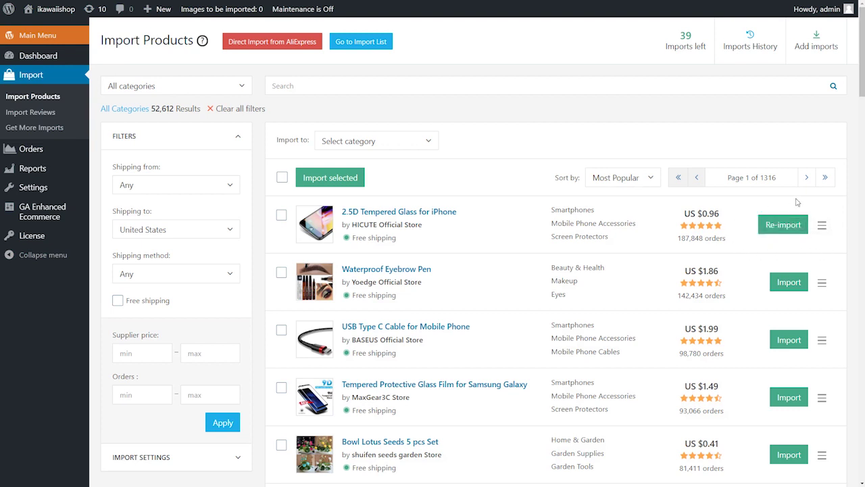
{"action": "left_click", "coordinate": [782, 225]}
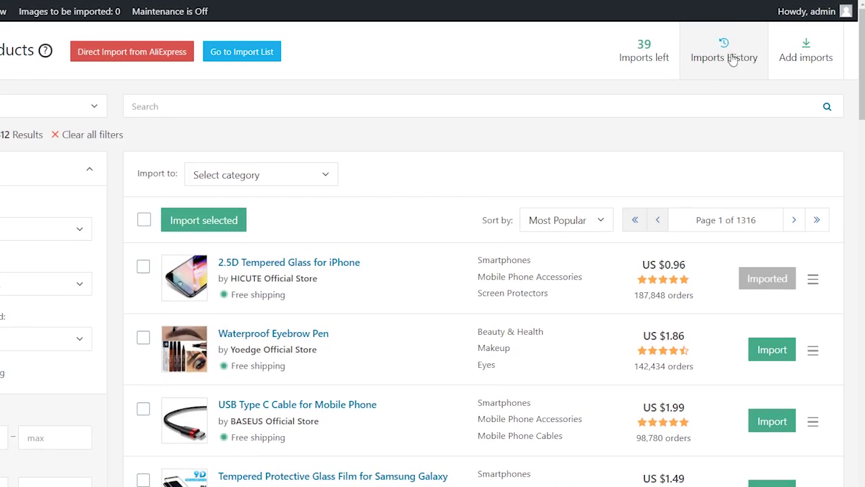
Open the imports history, review the imported products, and check the import dates of the tempered glass and fleece sweatshirt
{"action": "left_click", "coordinate": [733, 60]}
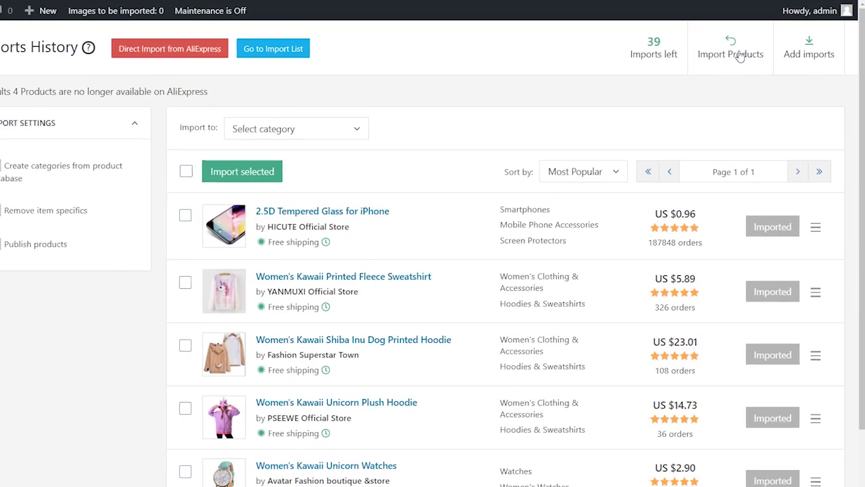
{"action": "scroll", "coordinate": [481, 190], "scroll_direction": "down", "scroll_amount": 3}
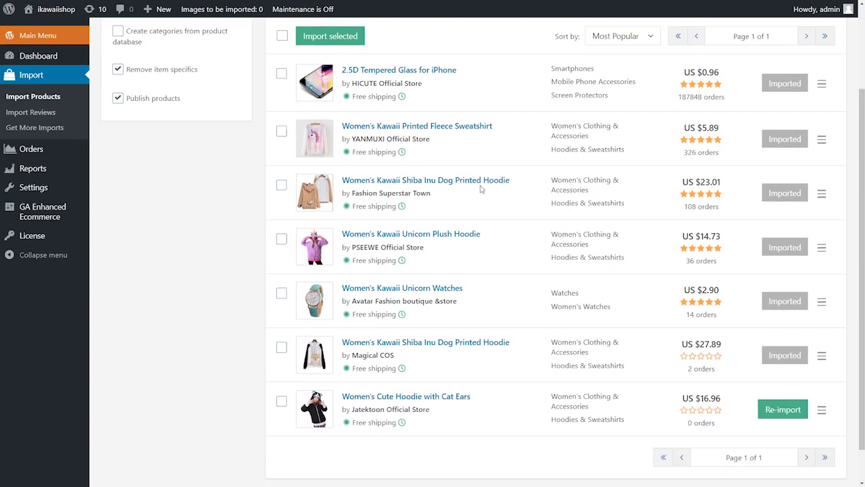
{"action": "scroll", "coordinate": [481, 189], "scroll_direction": "up", "scroll_amount": 3}
{"action": "mouse_move", "coordinate": [403, 199]}
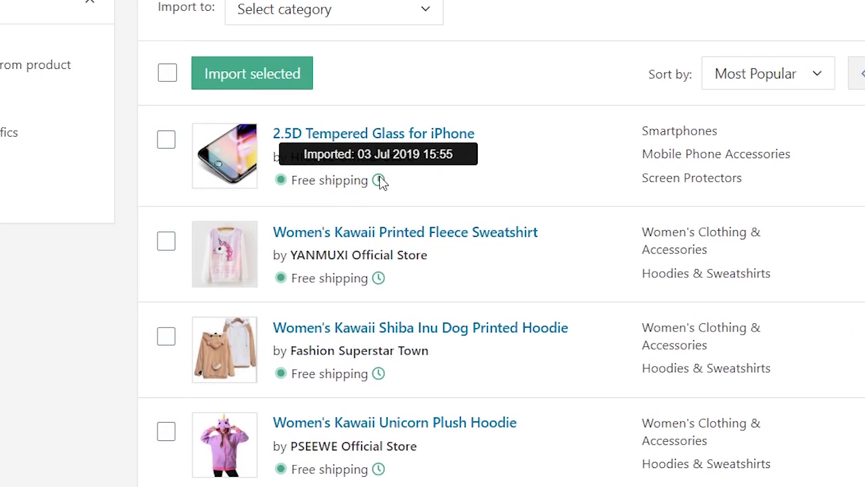
{"action": "mouse_move", "coordinate": [379, 278]}
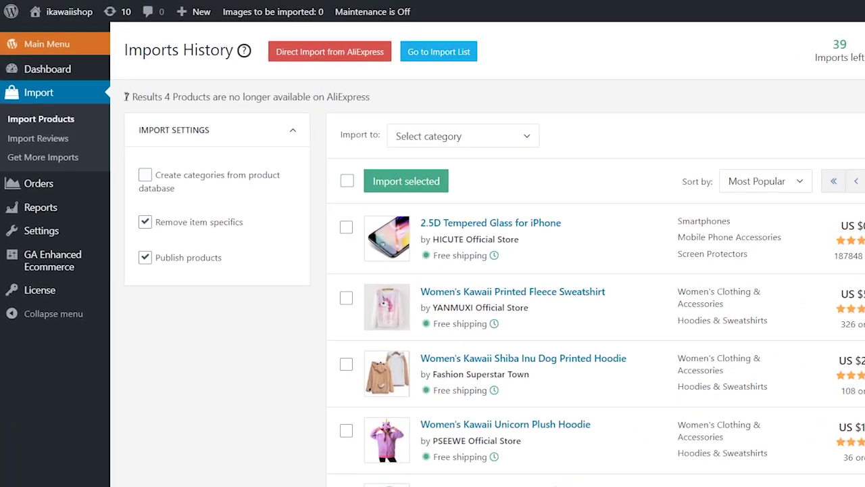
Check the result count and the note on products no longer available on AliExpress in the imports history
{"action": "left_click_drag", "start_coordinate": [100, 77], "coordinate": [133, 82]}
{"action": "left_click", "coordinate": [192, 109]}
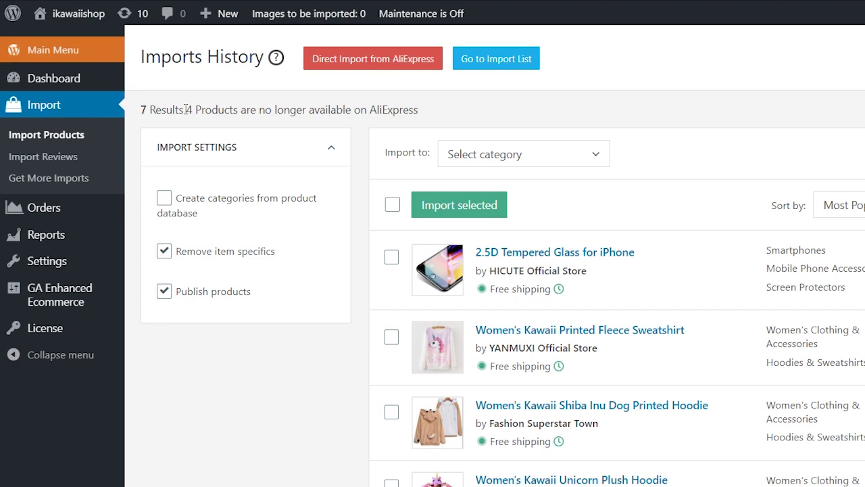
{"action": "left_click_drag", "start_coordinate": [186, 110], "coordinate": [422, 113]}
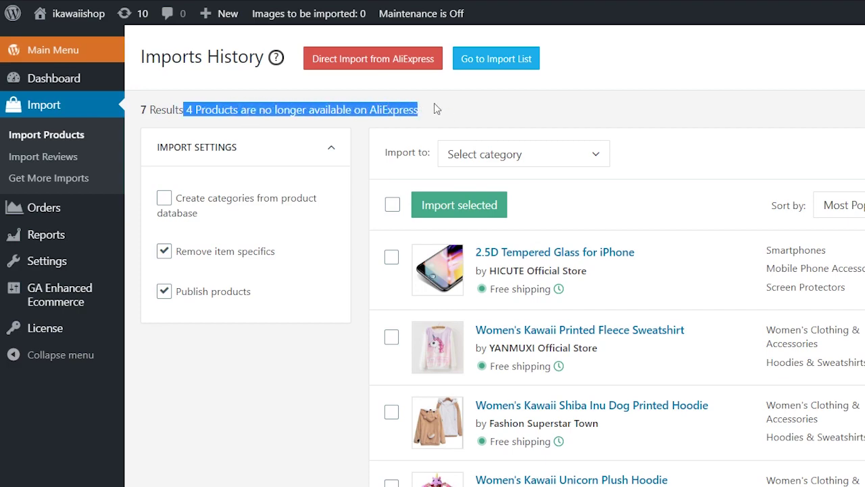
{"action": "left_click", "coordinate": [306, 133]}
Re-import Women's Cute Hoodie with Cat Ears from the end of the imports history list
{"action": "scroll", "coordinate": [578, 199], "scroll_direction": "down", "scroll_amount": 1}
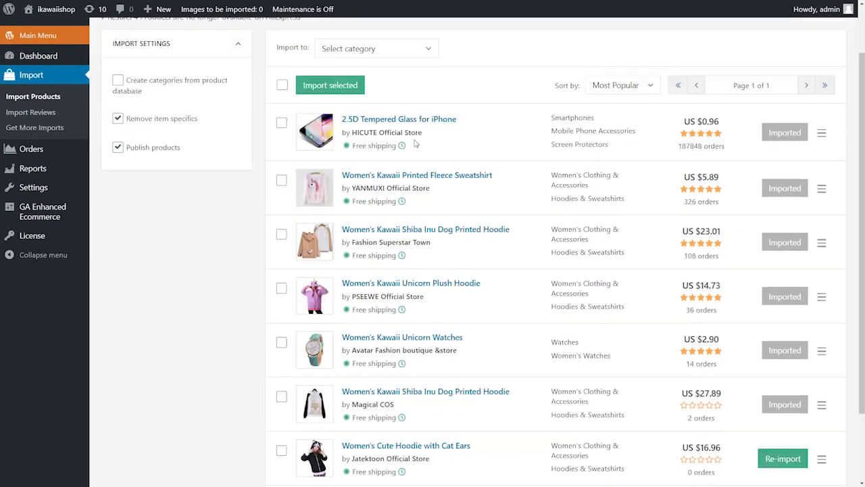
{"action": "scroll", "coordinate": [416, 142], "scroll_direction": "down", "scroll_amount": 2}
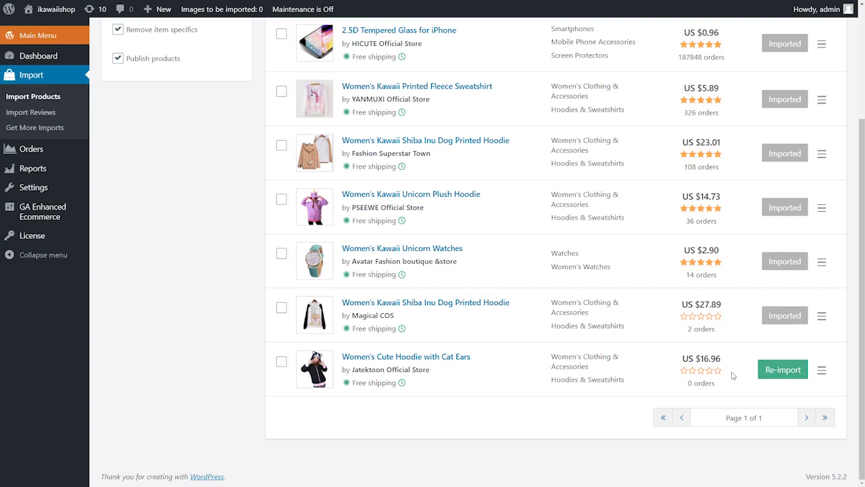
{"action": "left_click", "coordinate": [777, 369]}
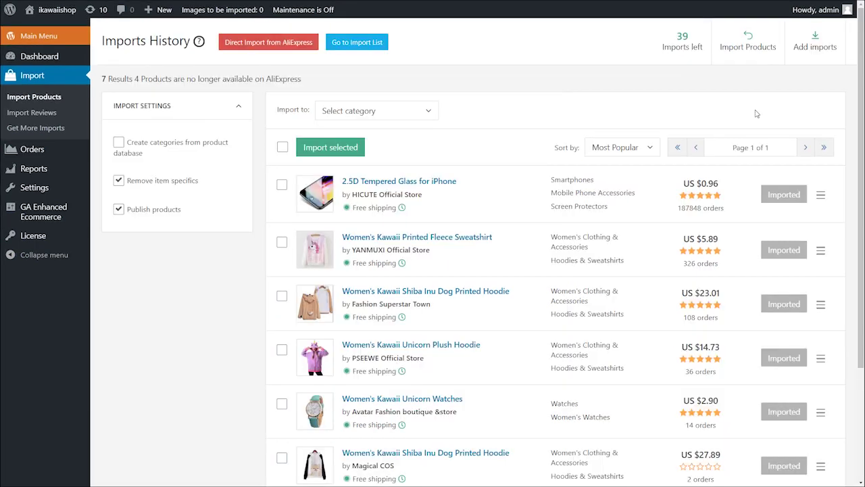
Return to the import catalogue, open the offers for additional imports and order the LITE package with 100 imports for US $29
{"action": "left_click", "coordinate": [749, 47]}
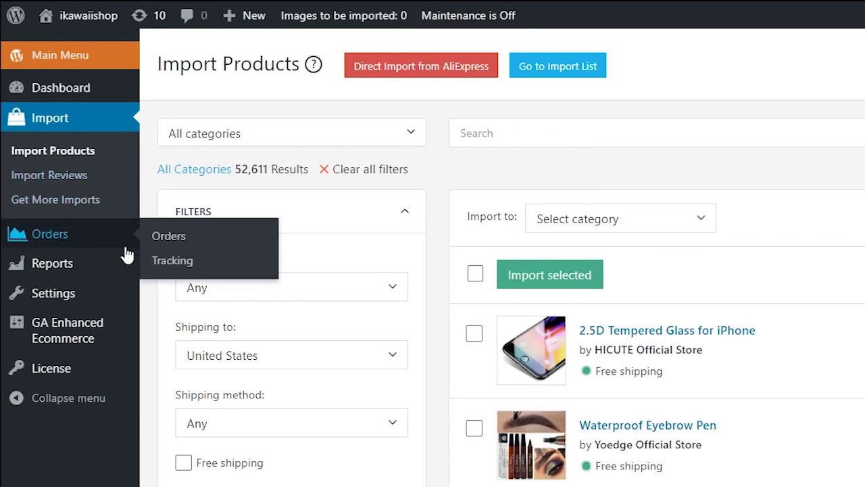
{"action": "left_click", "coordinate": [92, 209]}
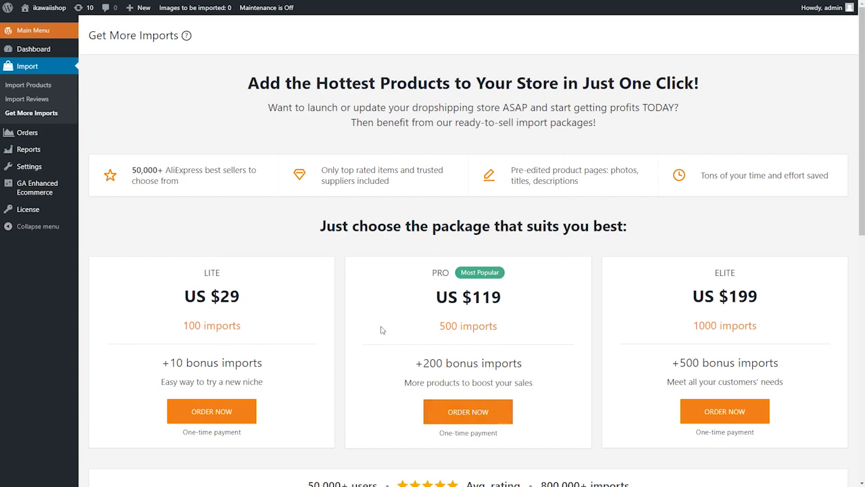
{"action": "left_click", "coordinate": [214, 415]}
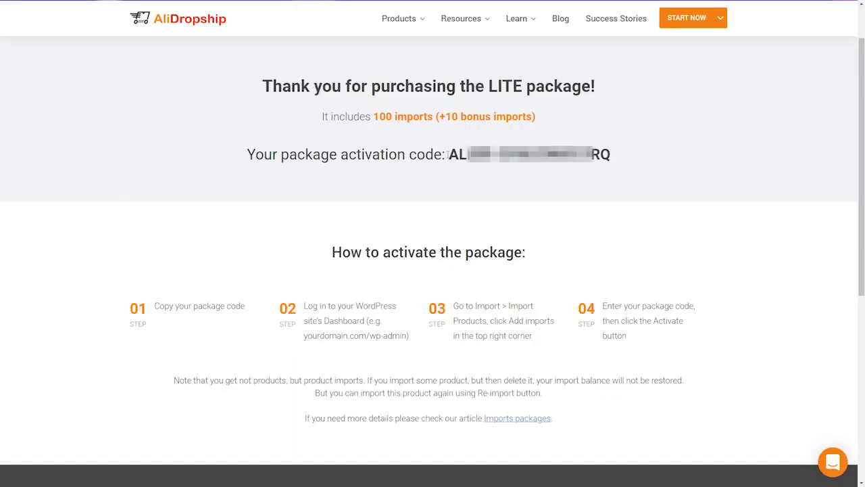
Copy the package activation code from the LITE package purchase confirmation page
{"action": "left_click_drag", "start_coordinate": [448, 154], "coordinate": [596, 155]}
{"action": "right_click", "coordinate": [596, 155]}
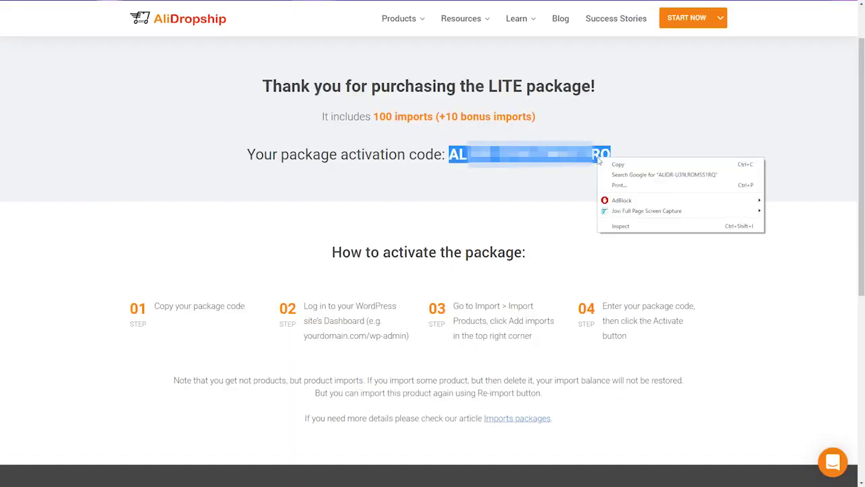
{"action": "left_click", "coordinate": [612, 163]}
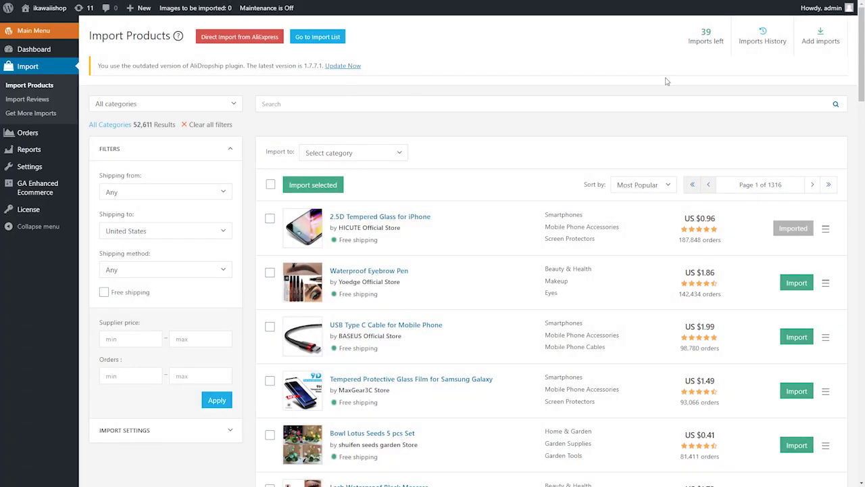
Add imports to the store by pasting the package code and activating it, and dismiss the notification
{"action": "left_click", "coordinate": [829, 43]}
{"action": "right_click", "coordinate": [331, 246]}
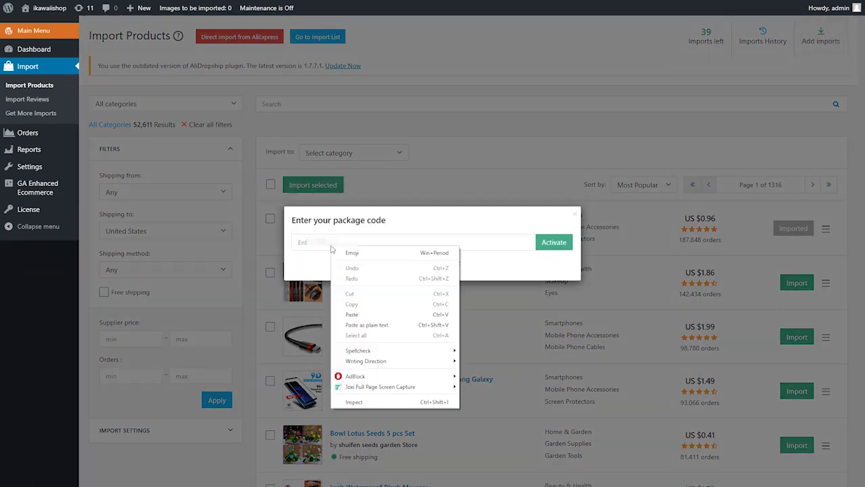
{"action": "left_click", "coordinate": [358, 317]}
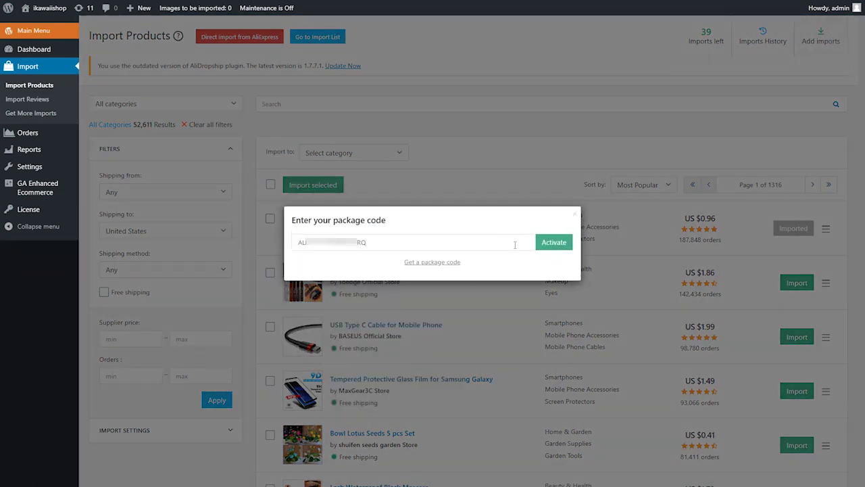
{"action": "left_click", "coordinate": [556, 245]}
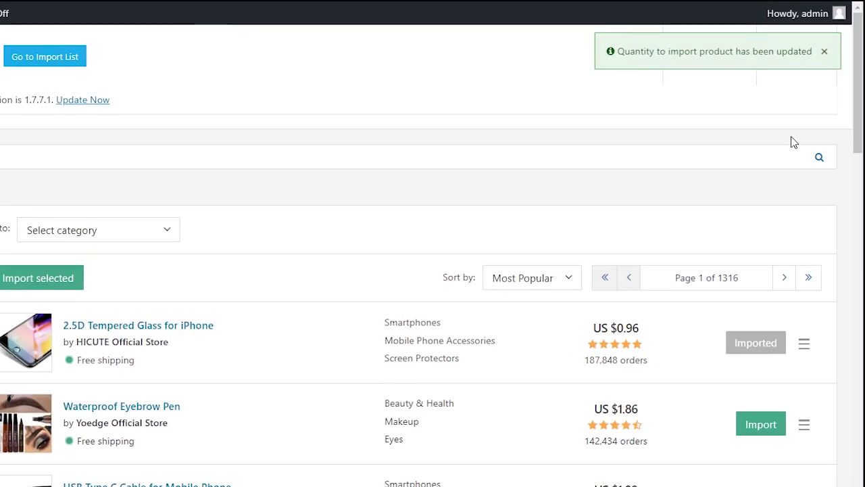
{"action": "left_click", "coordinate": [838, 34]}
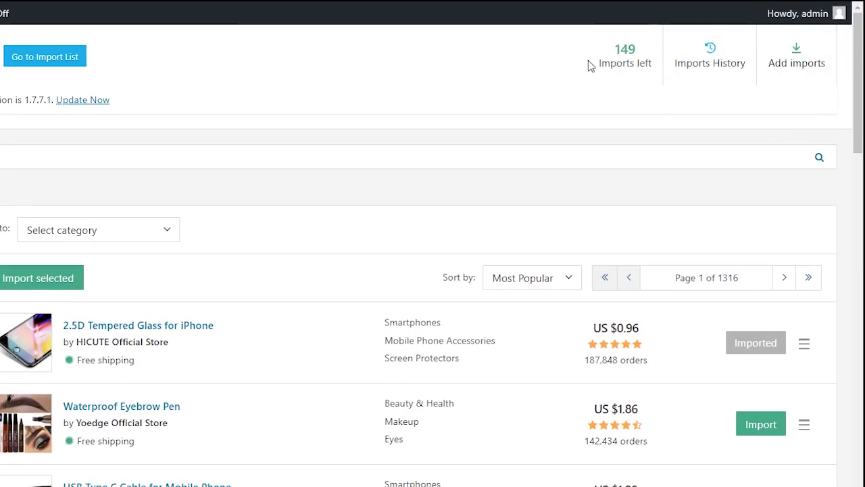